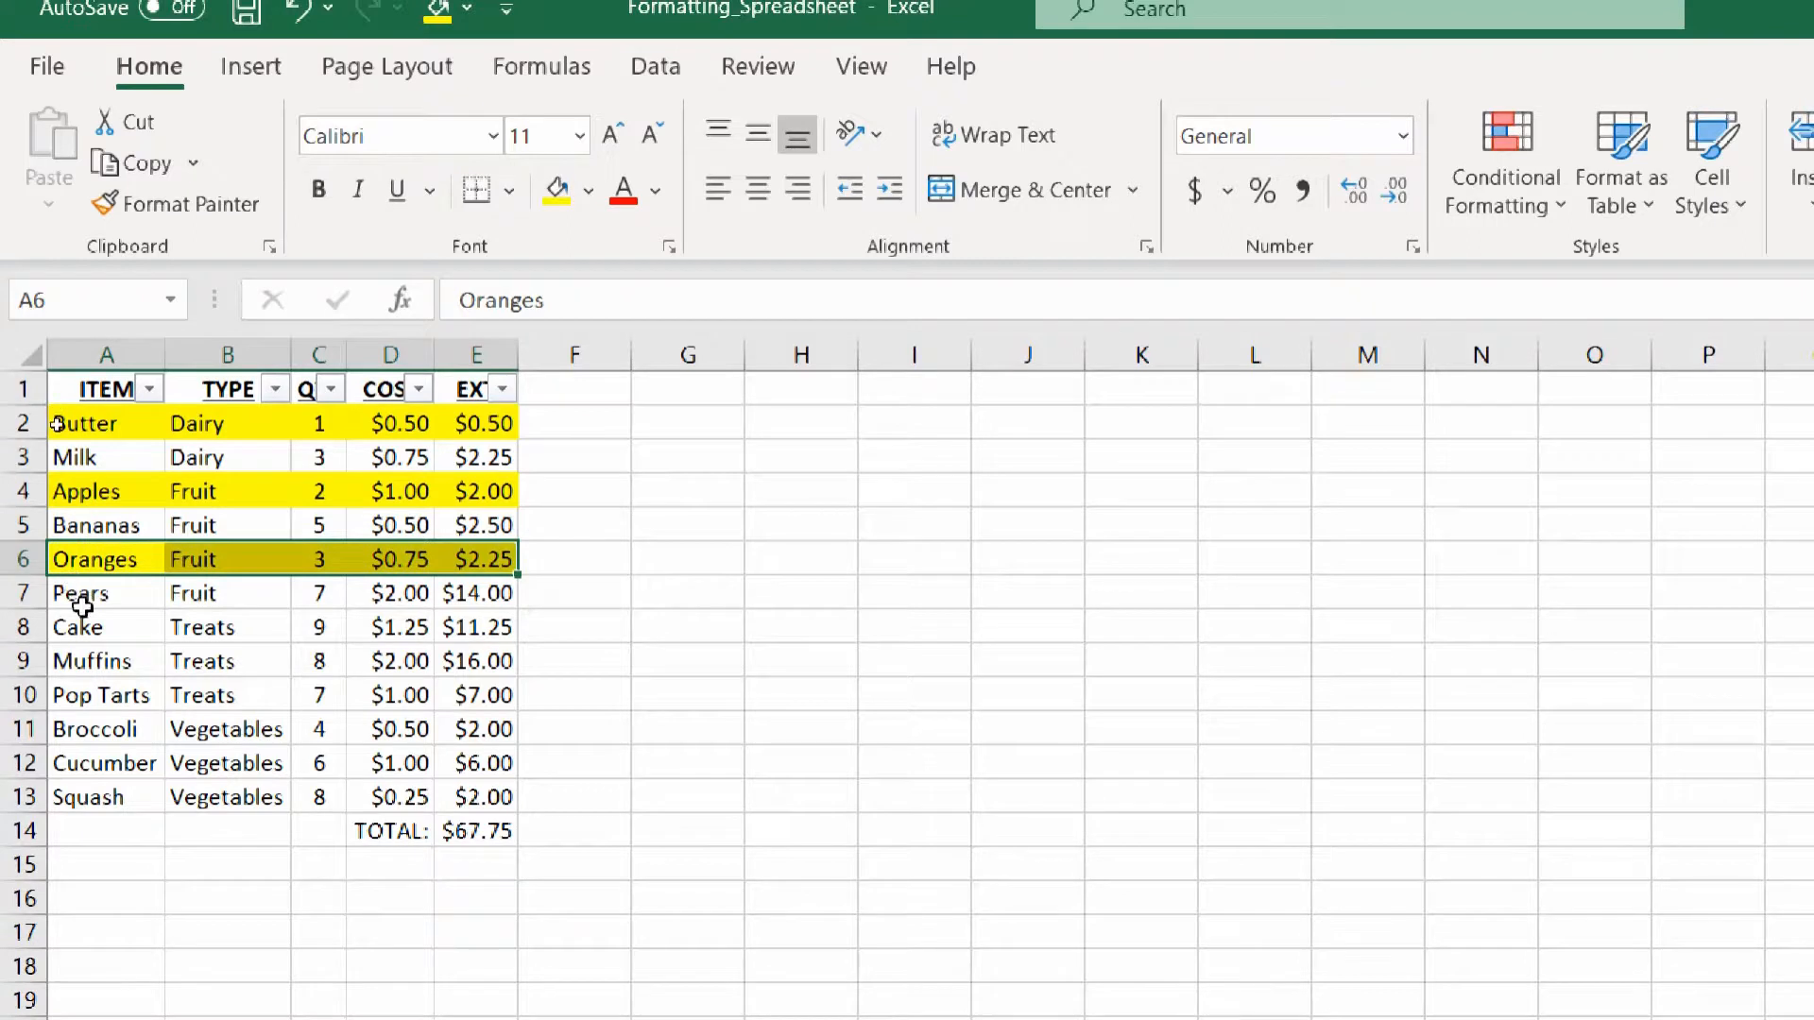
# Step: Fill the Cake row, A8:E8, with yellow
pyautogui.moveTo(91, 629); pyautogui.dragTo(482, 627)
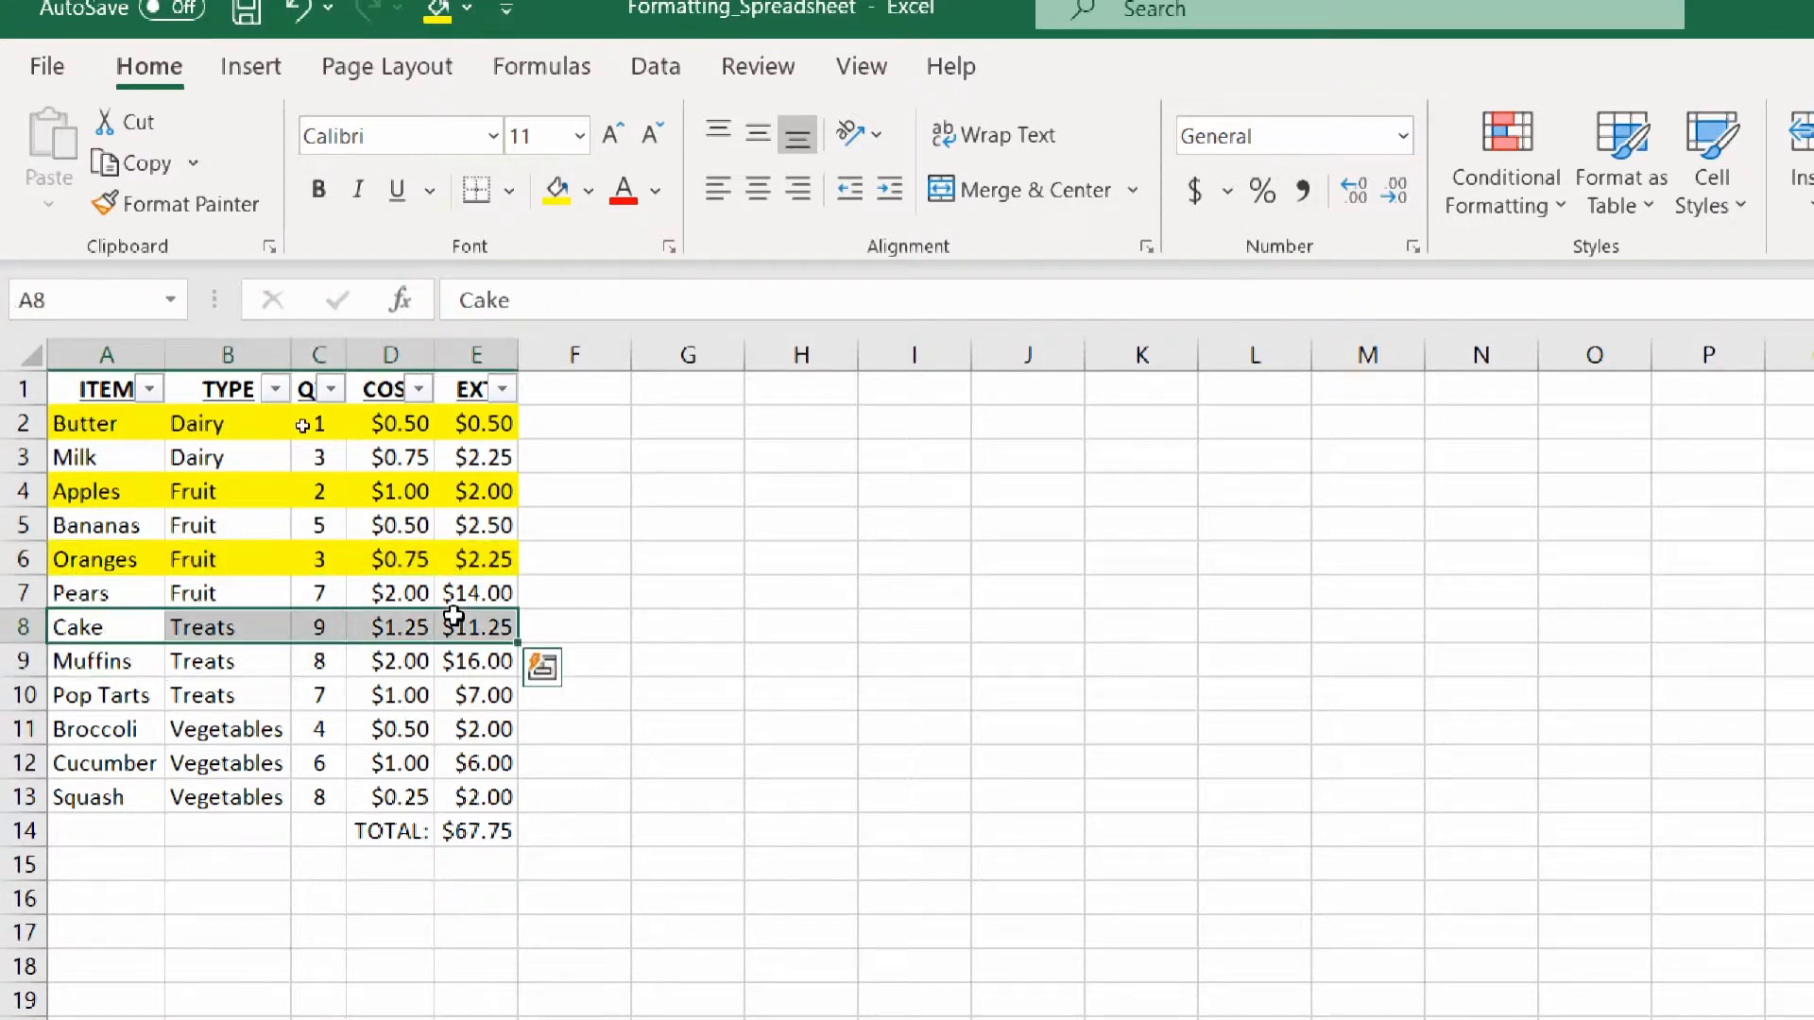
pyautogui.click(565, 192)
pyautogui.click(558, 191)
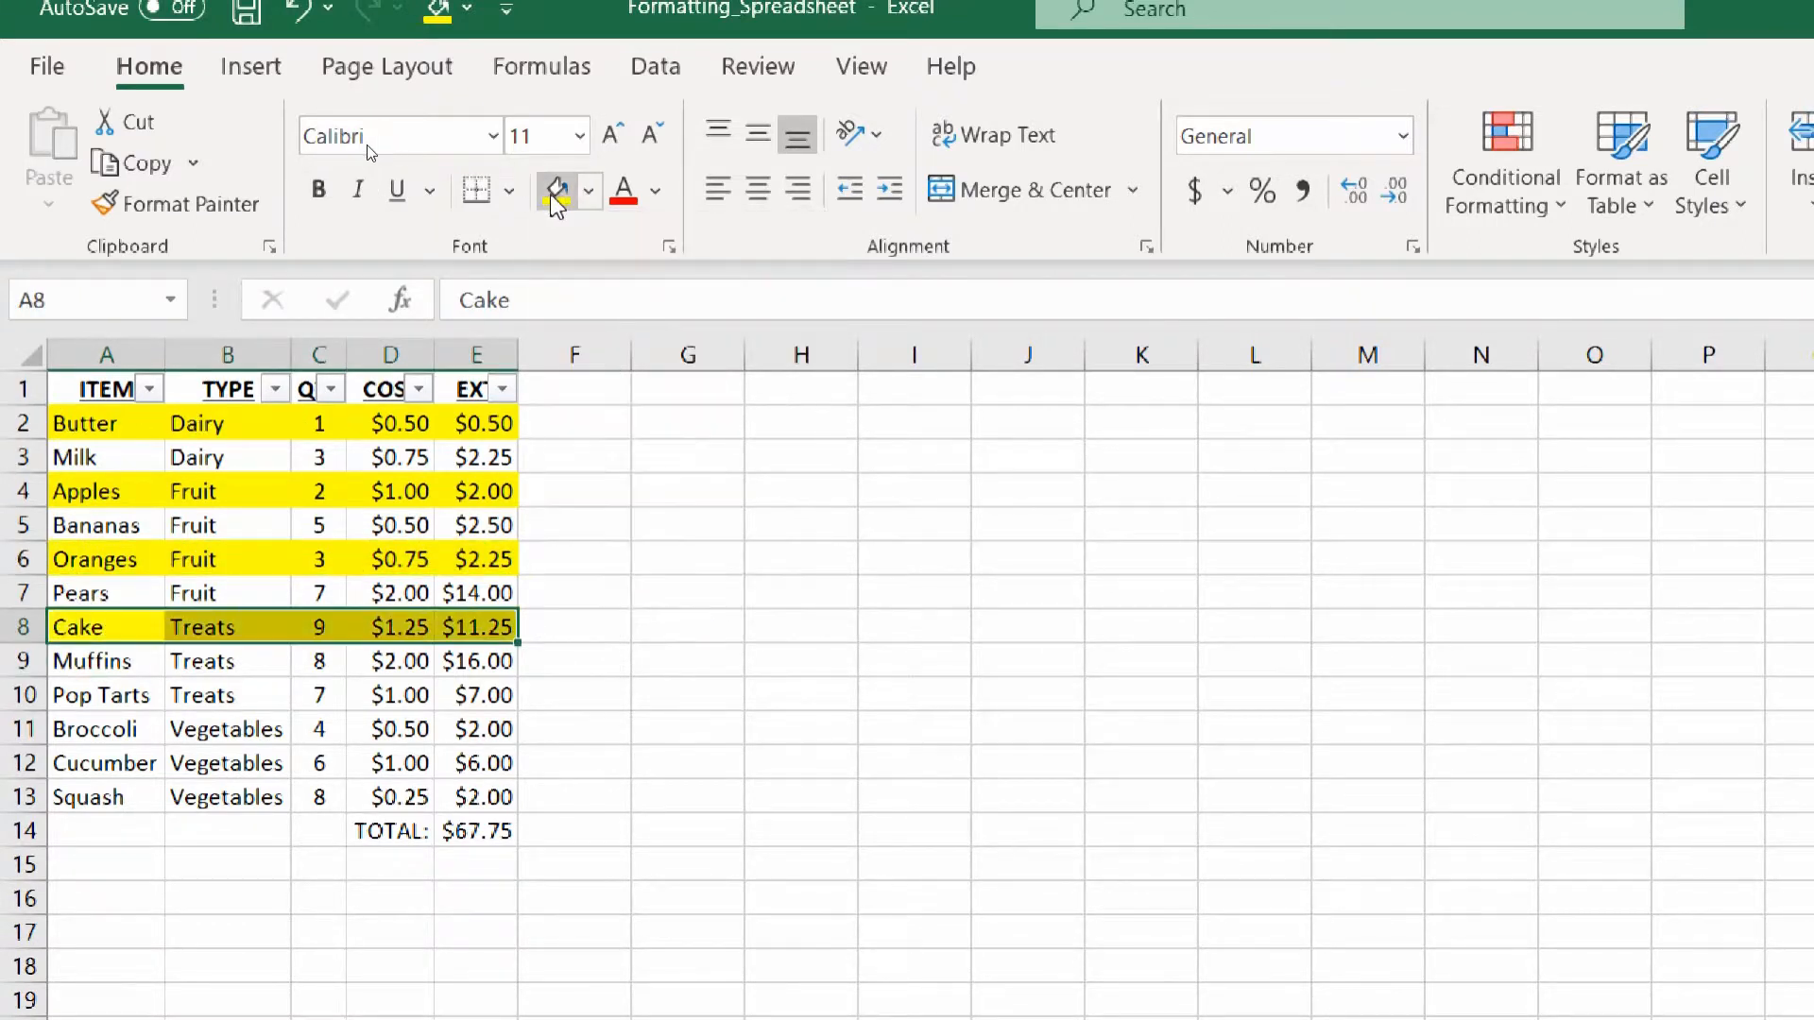
# Step: Fill the Muffins row, A9:E9, with yellow
pyautogui.click(100, 654)
pyautogui.moveTo(181, 659); pyautogui.dragTo(478, 652)
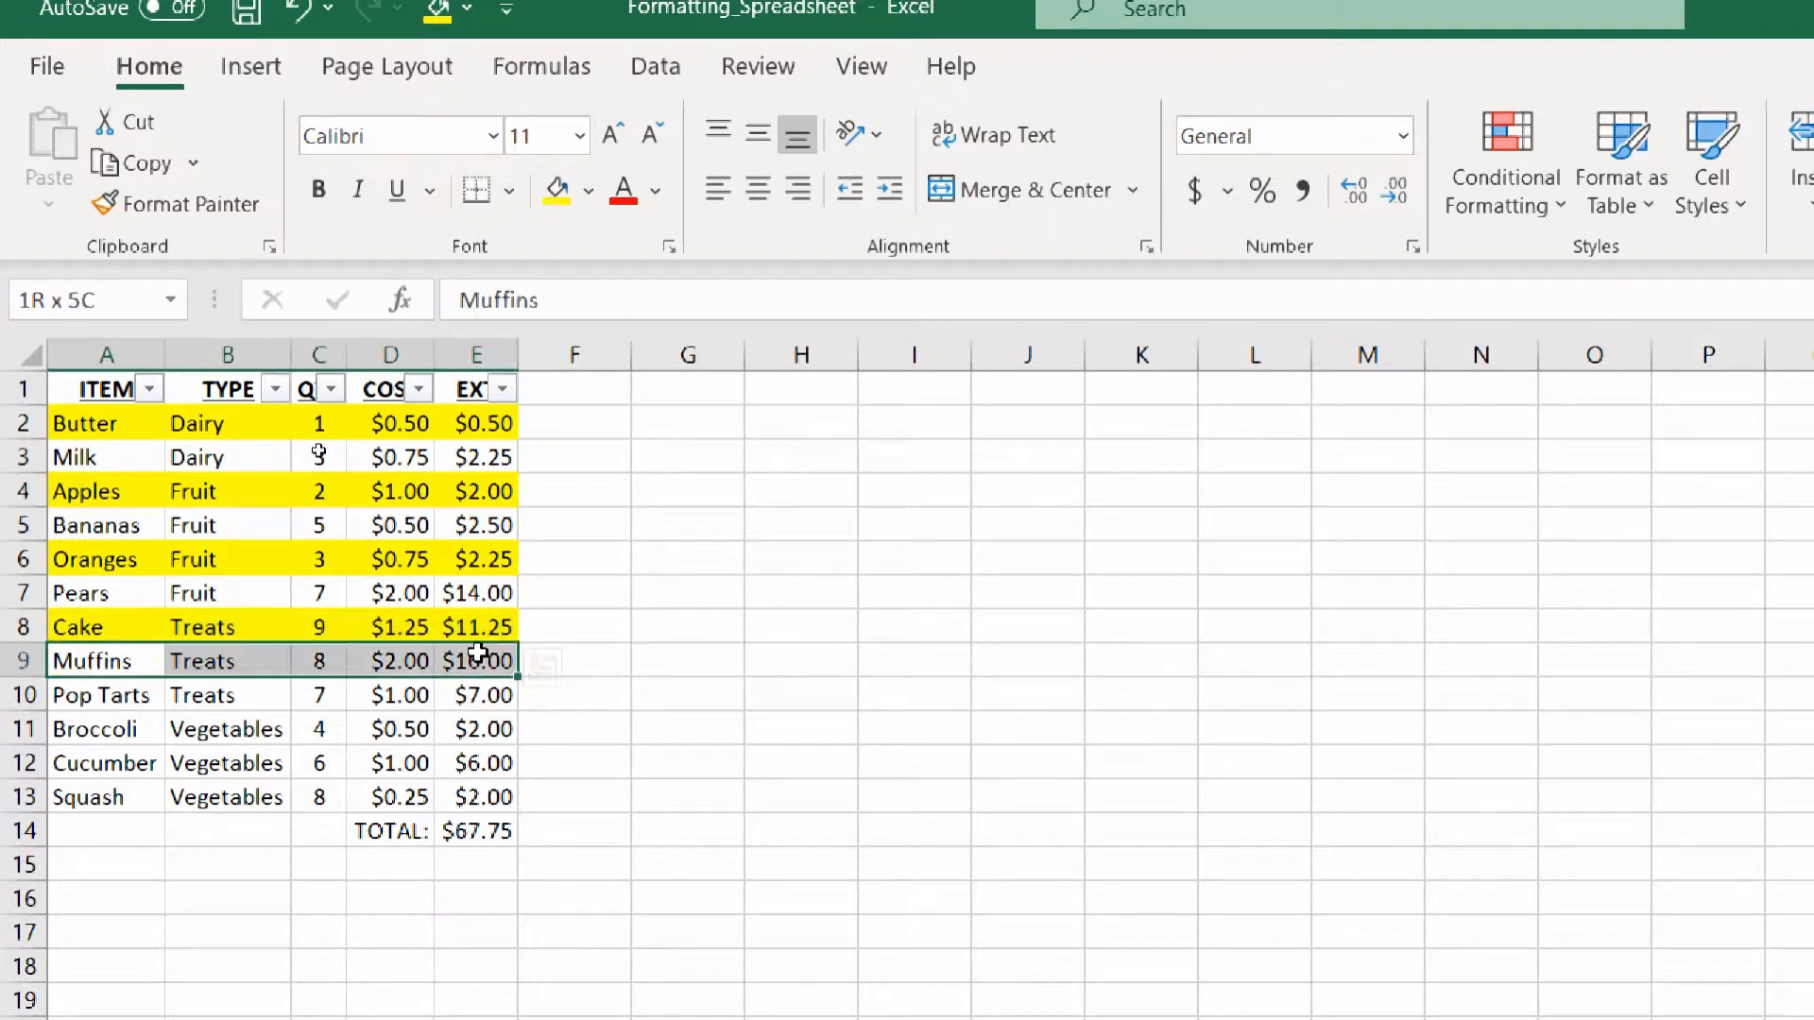
pyautogui.click(557, 192)
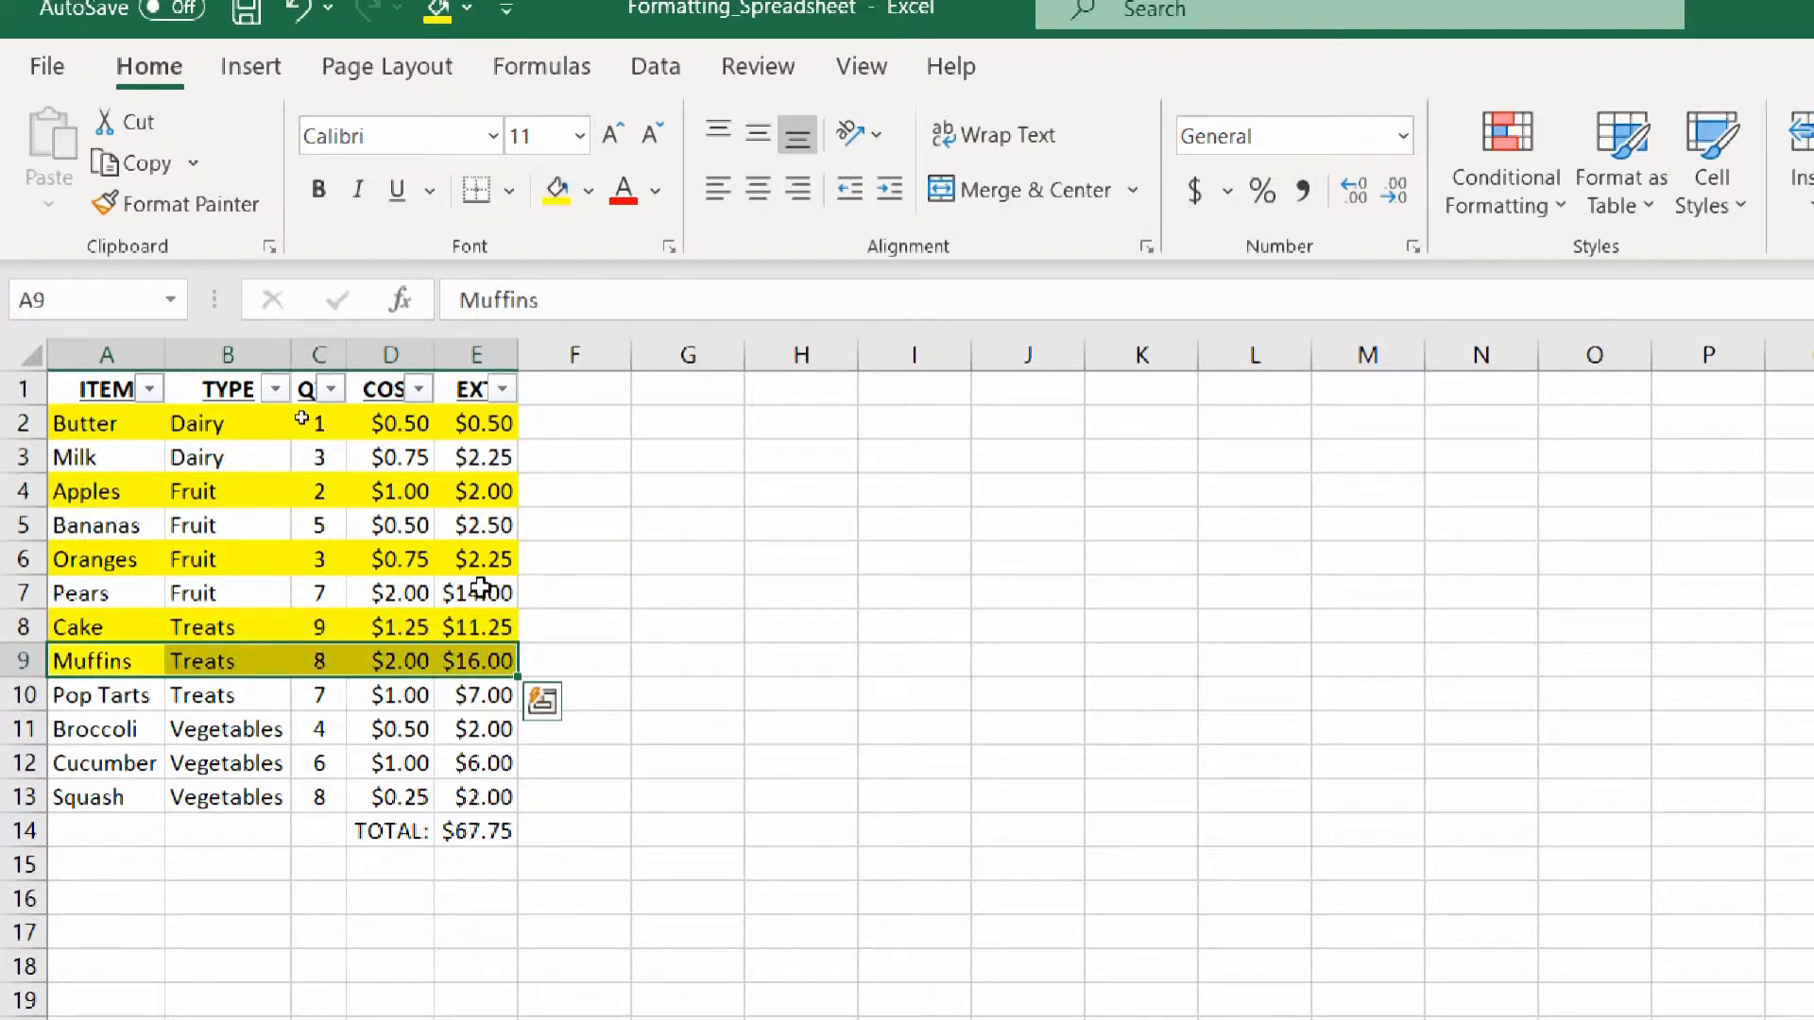
pyautogui.click(305, 597)
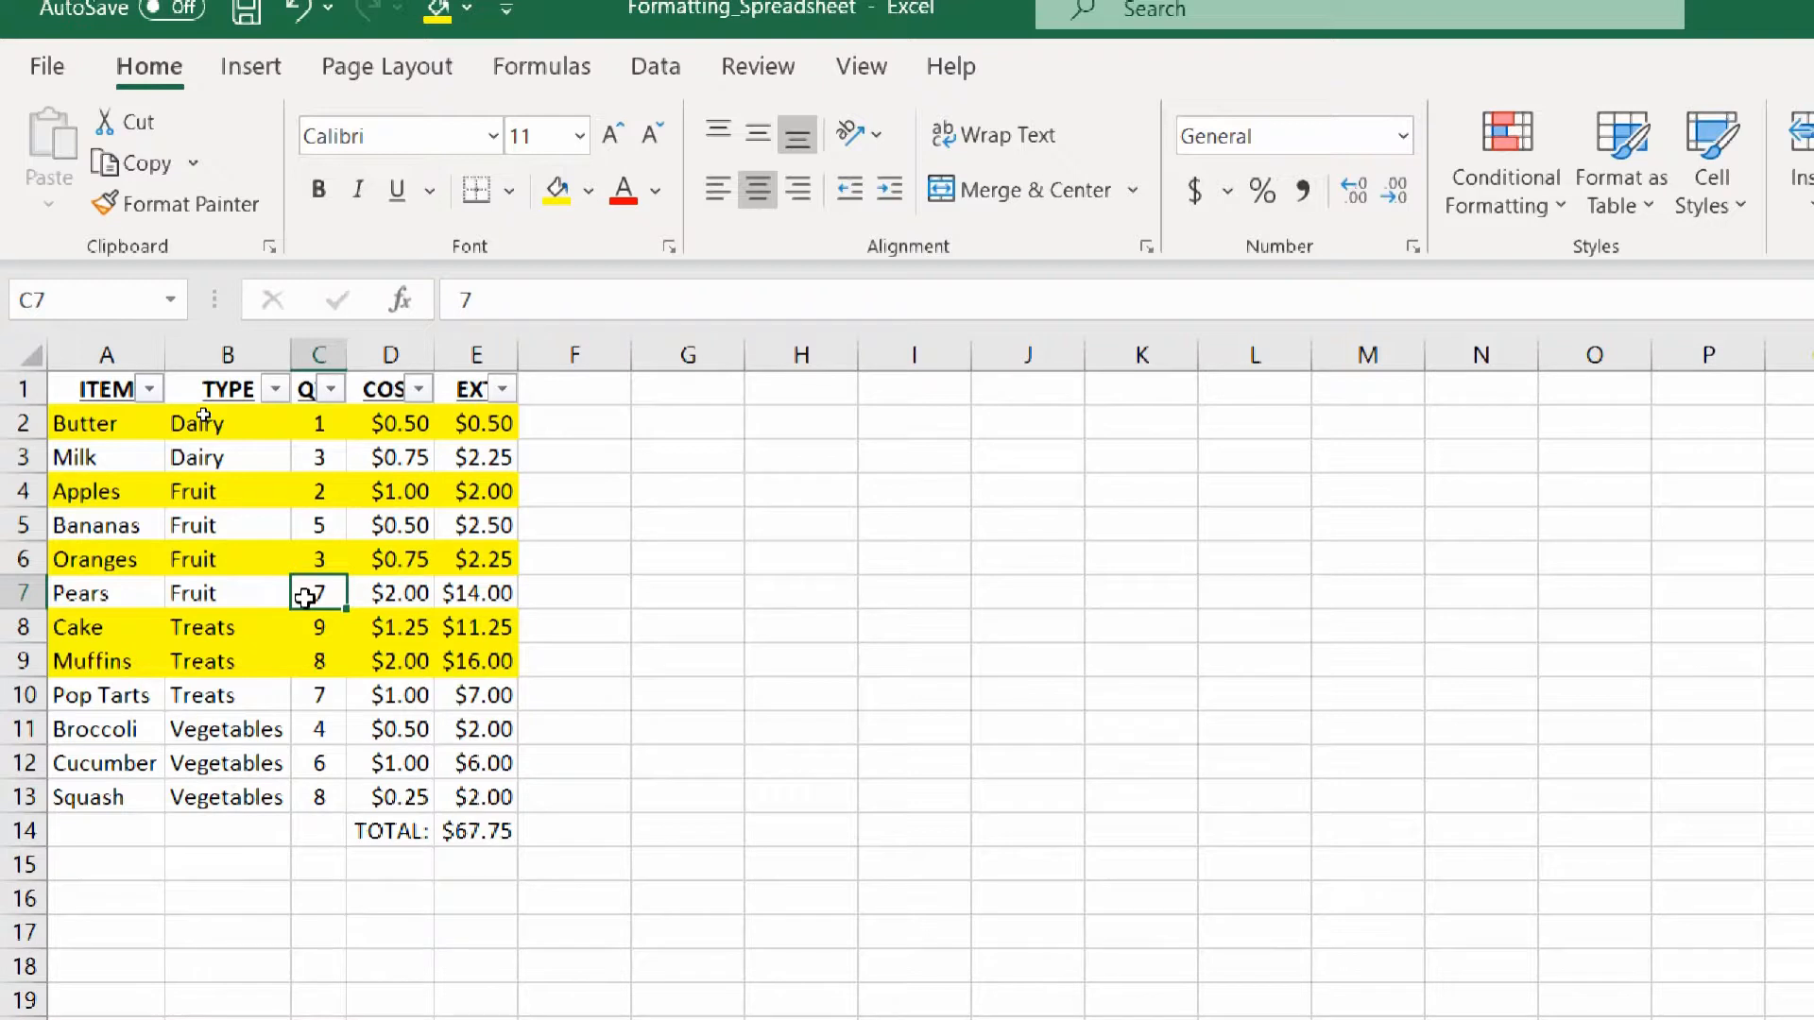
# Step: Undo the five yellow row fills one by one, from Muffins back to Butter
pyautogui.hotkey('ctrl', 'z')
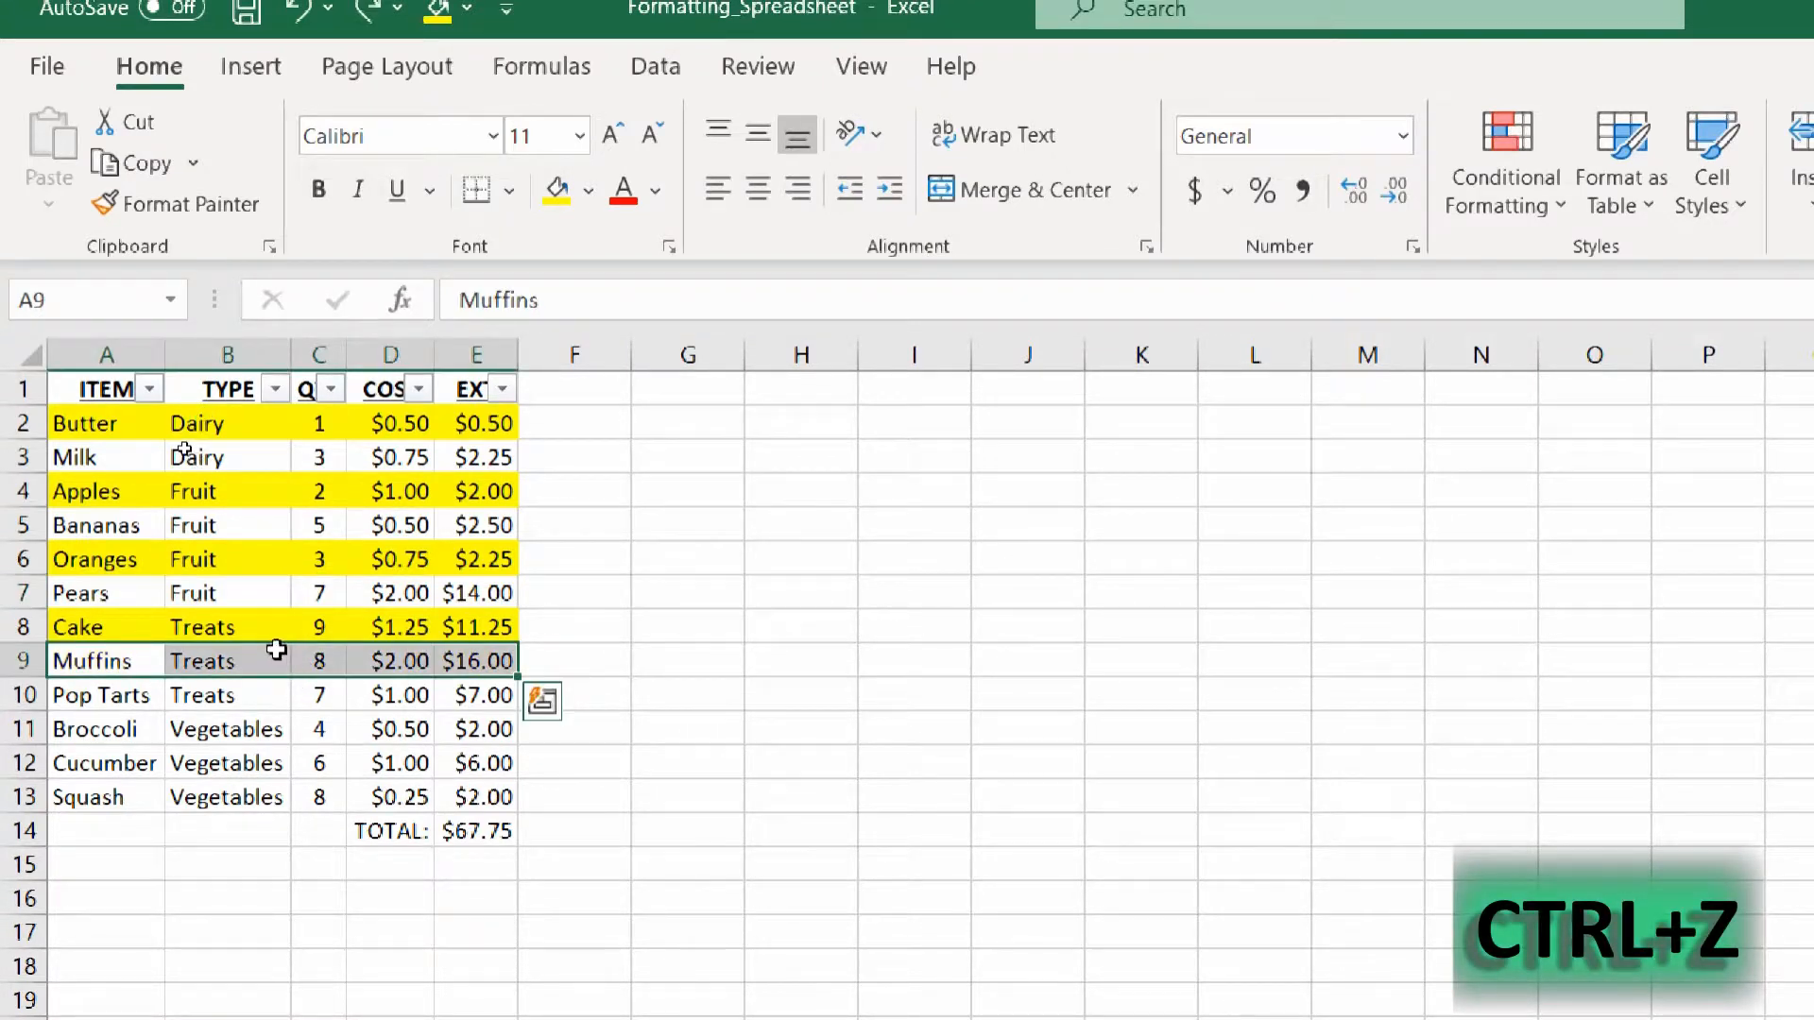
pyautogui.hotkey('ctrl', 'z')
pyautogui.hotkey('ctrl', 'z')
pyautogui.hotkey('ctrl', 'z')
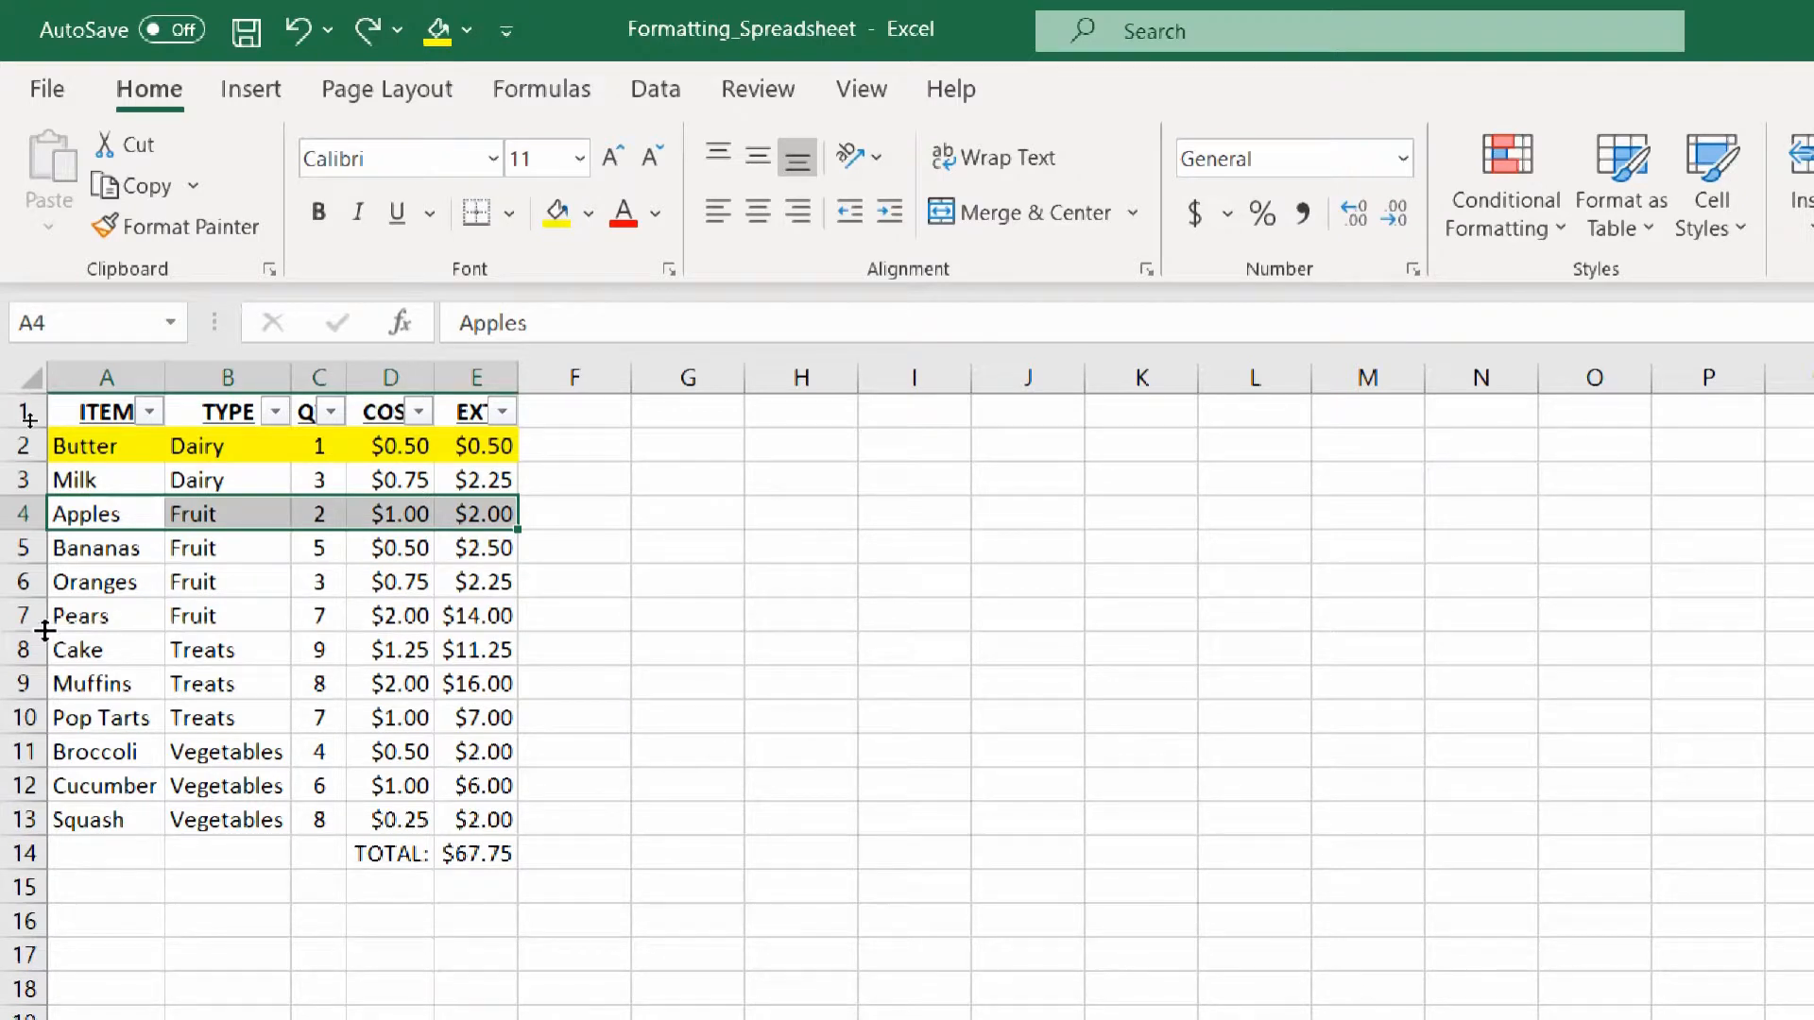
pyautogui.hotkey('ctrl', 'z')
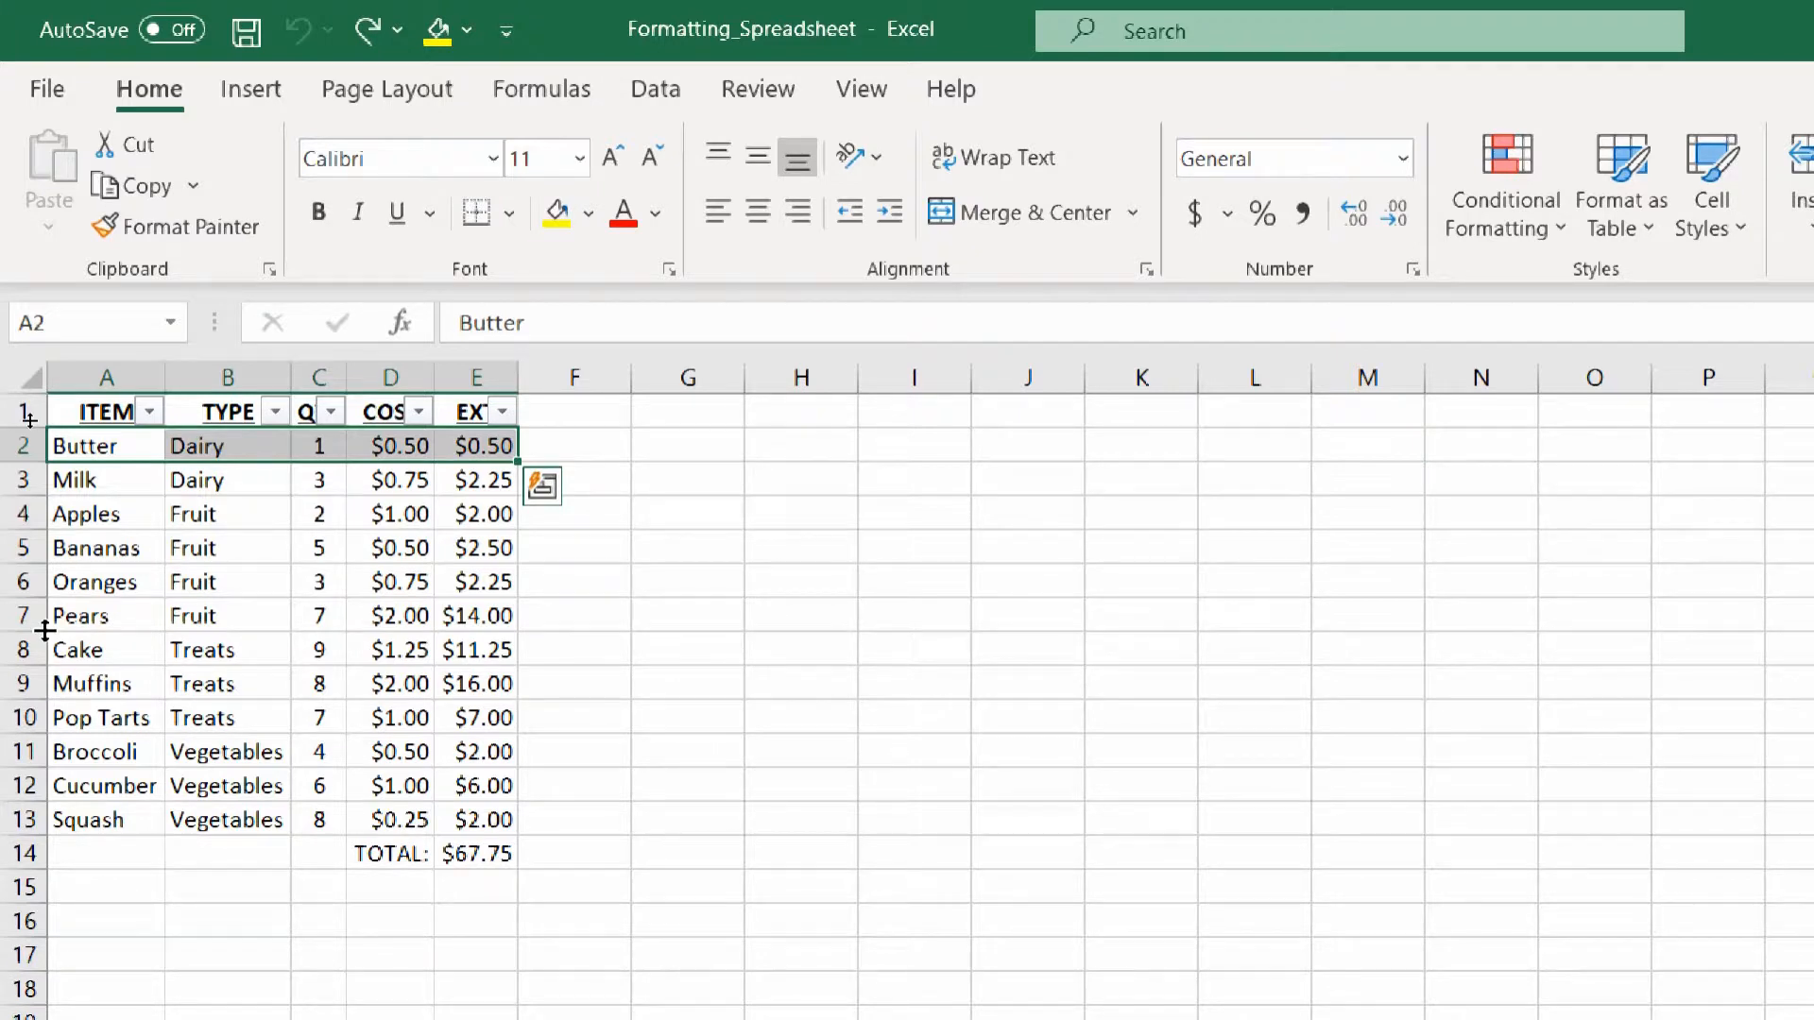
# Step: Redo the five yellow row fills from Butter to Muffins and undo only the Muffins fill
pyautogui.hotkey('ctrl', 'y')
pyautogui.hotkey('ctrl', 'y')
pyautogui.hotkey('ctrl', 'y')
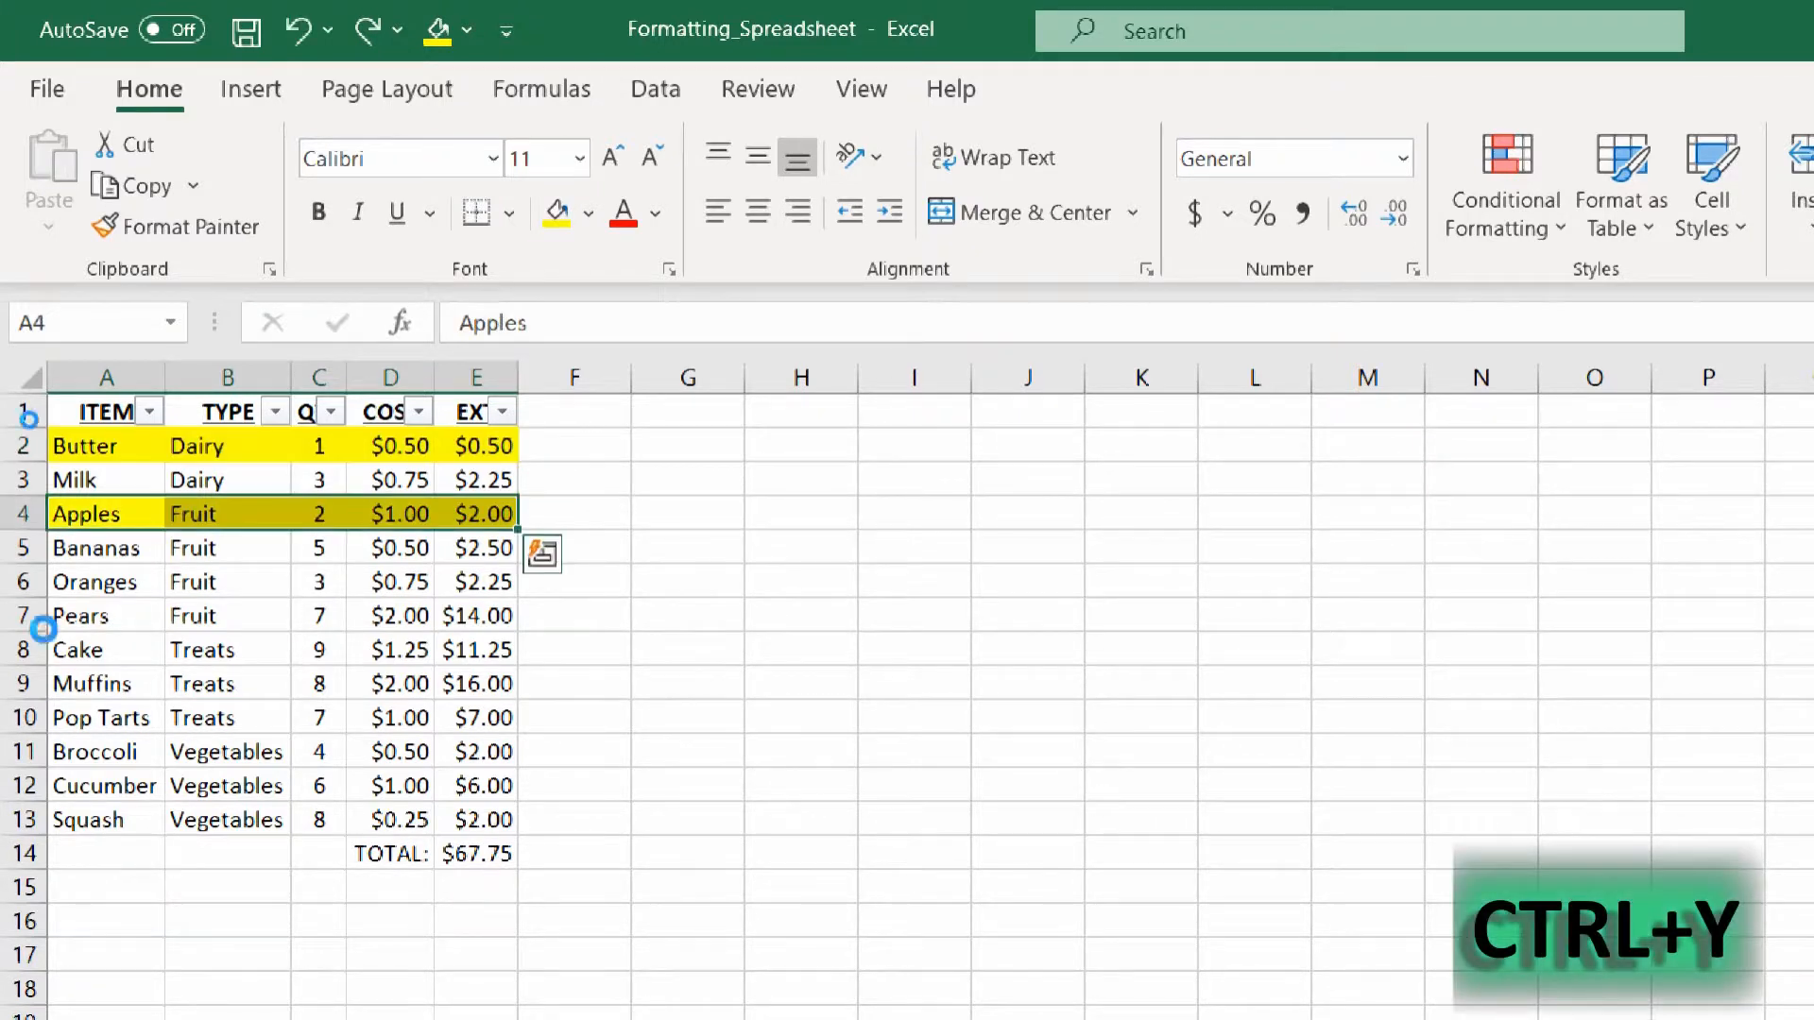
pyautogui.hotkey('ctrl', 'y')
pyautogui.hotkey('ctrl', 'y')
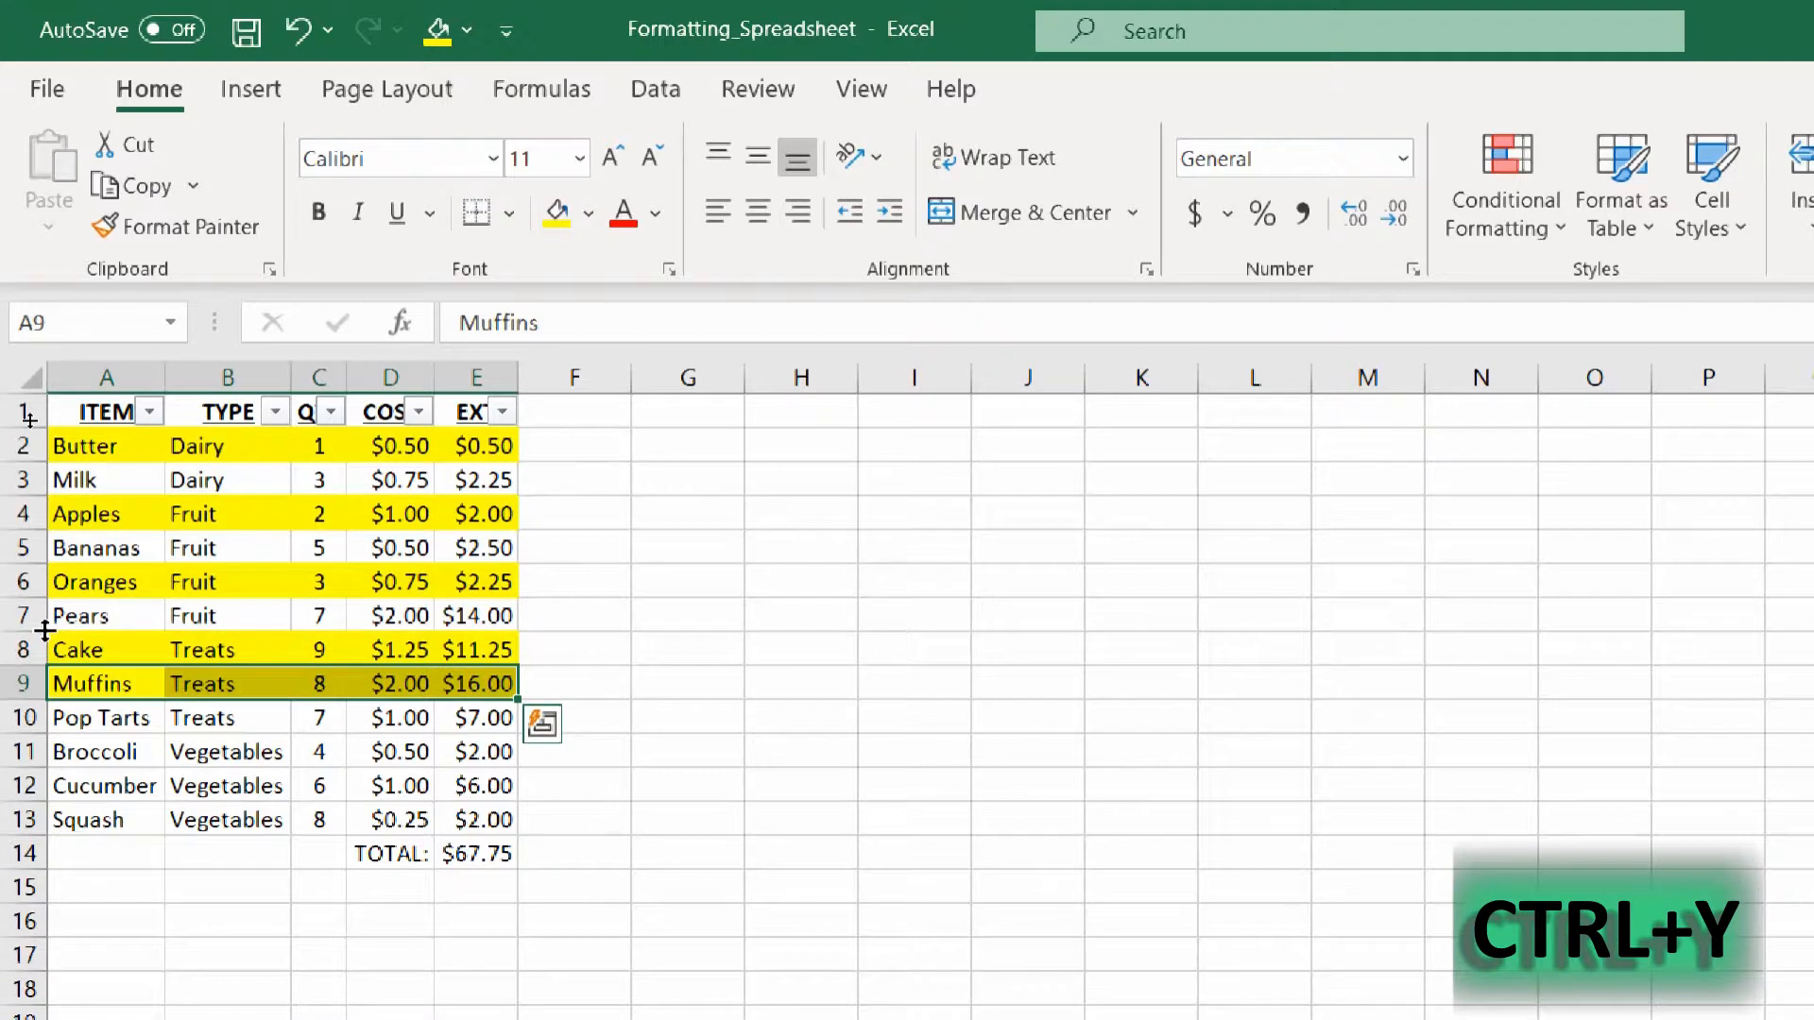
pyautogui.hotkey('ctrl', 'z')
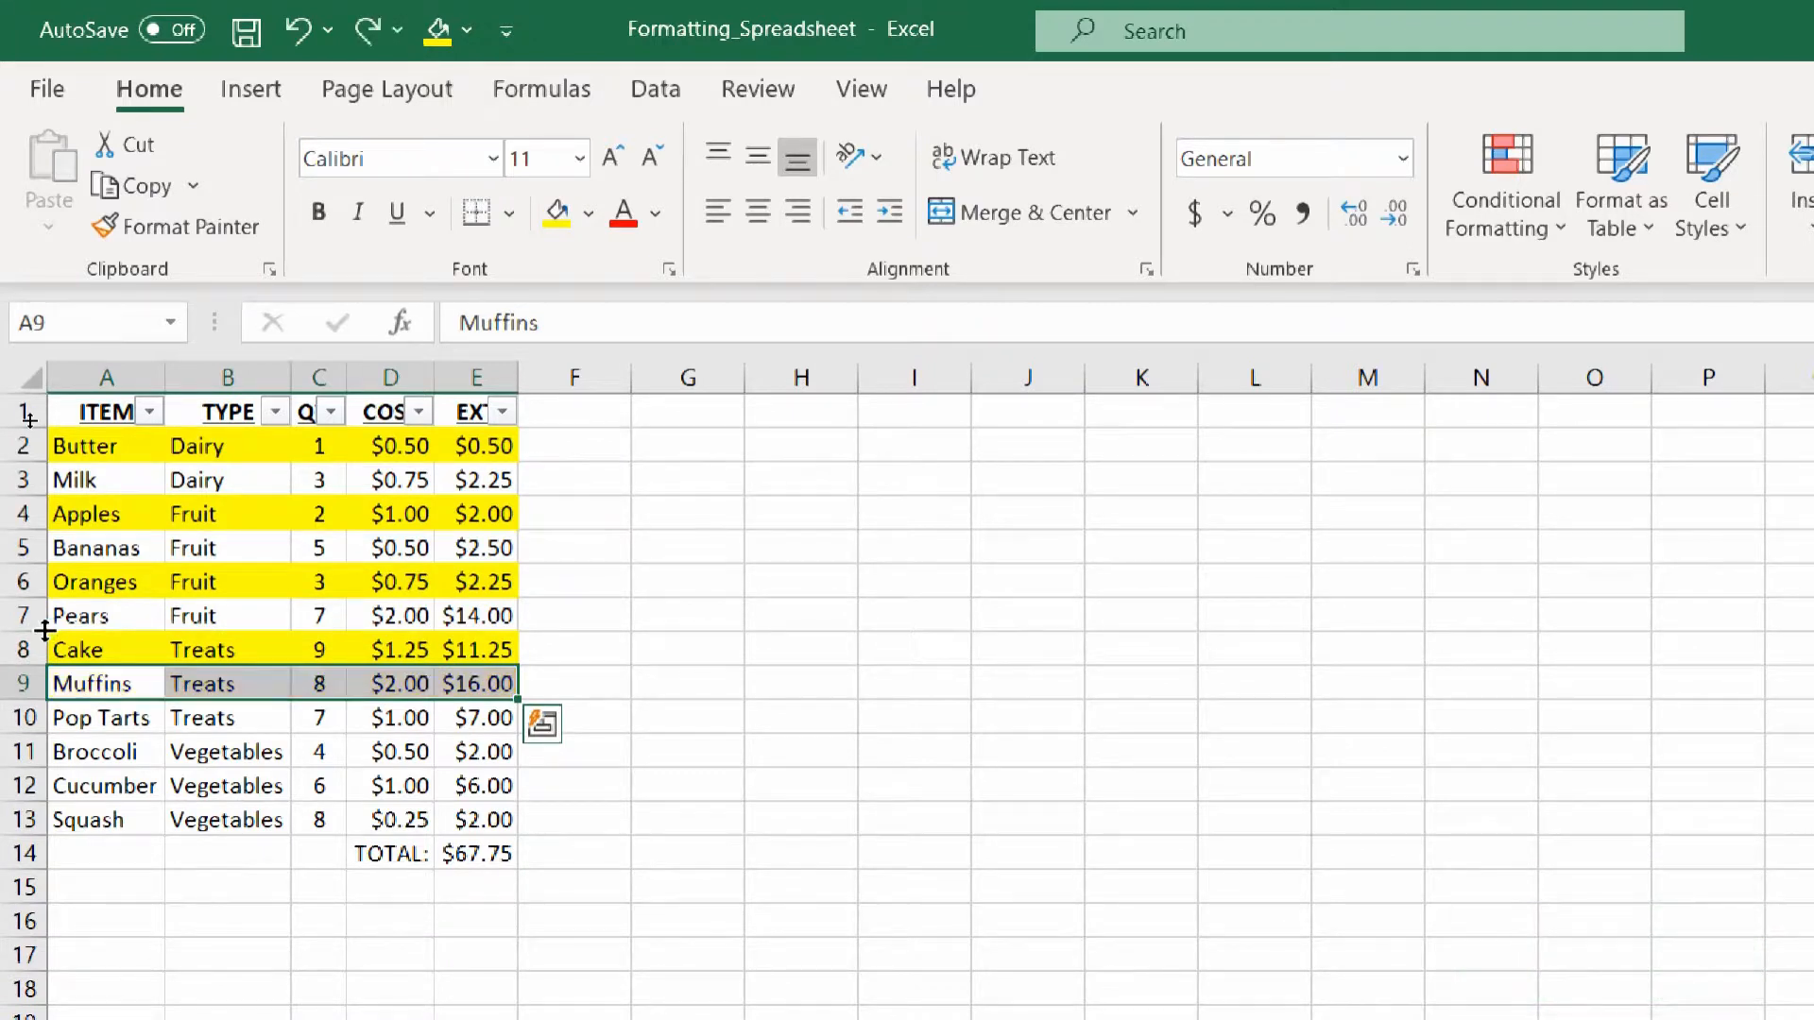
pyautogui.click(97, 722)
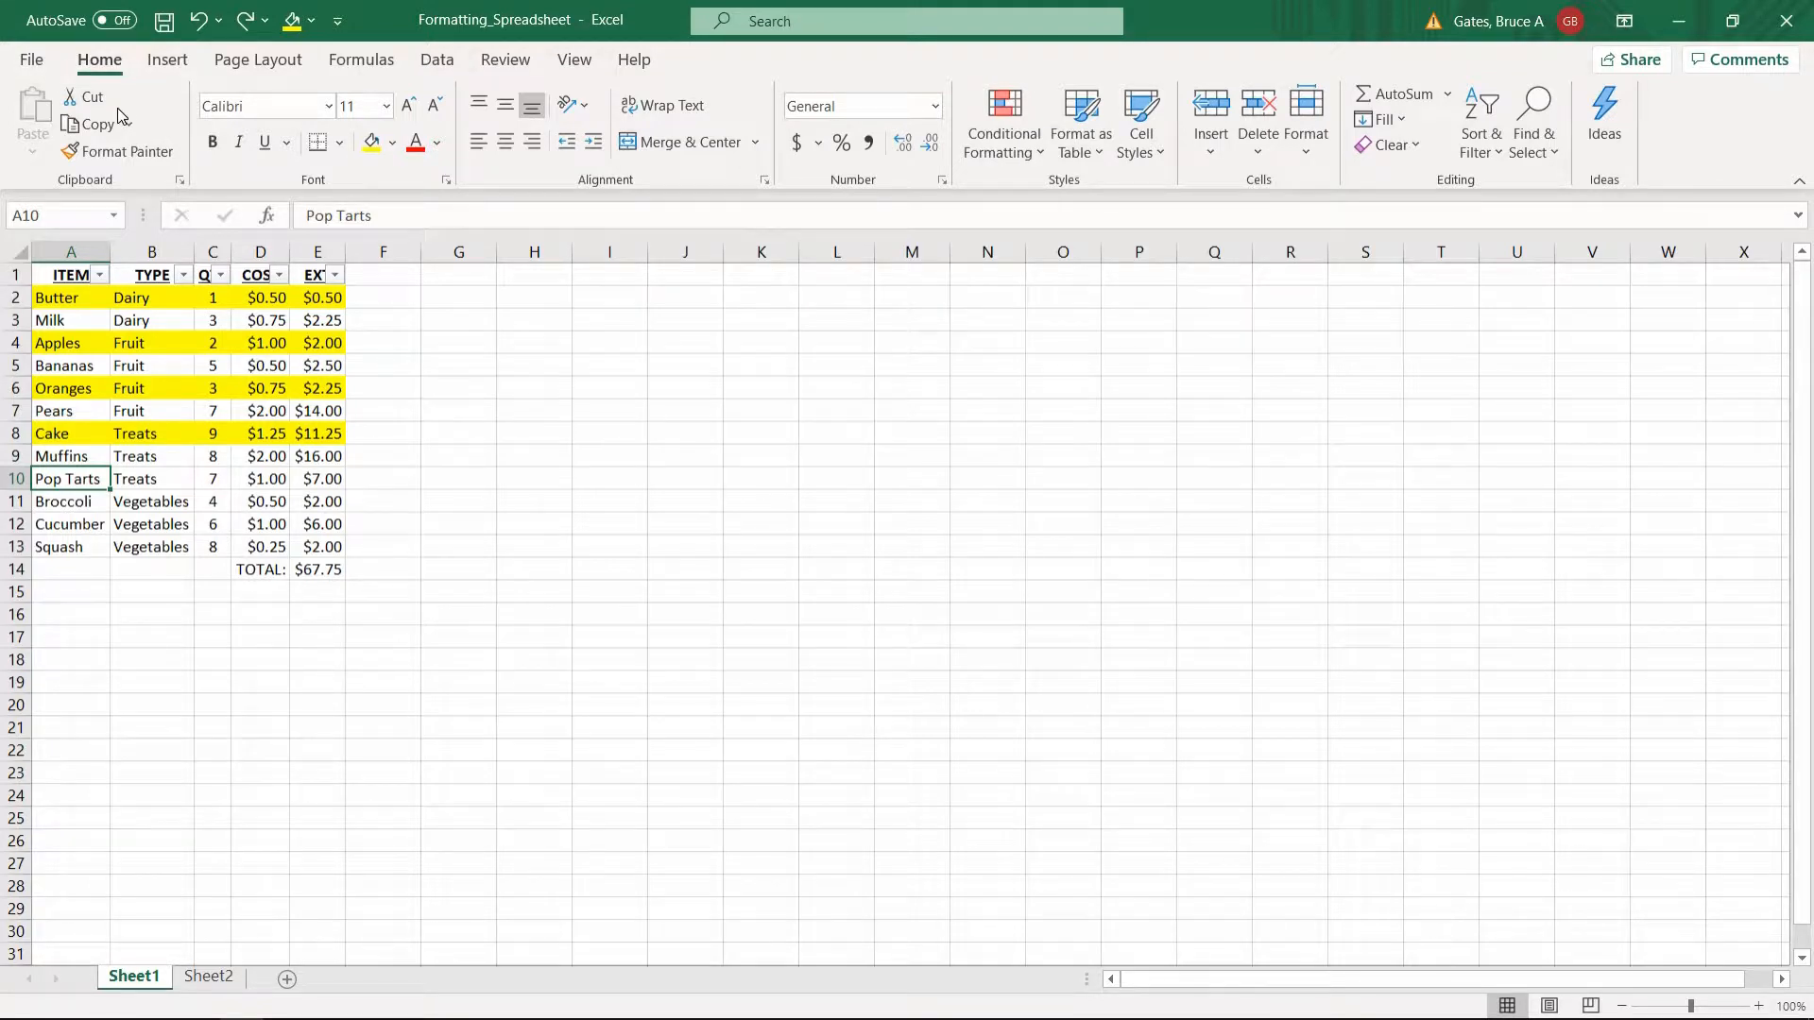
# Step: Save the workbook
pyautogui.press('alt')
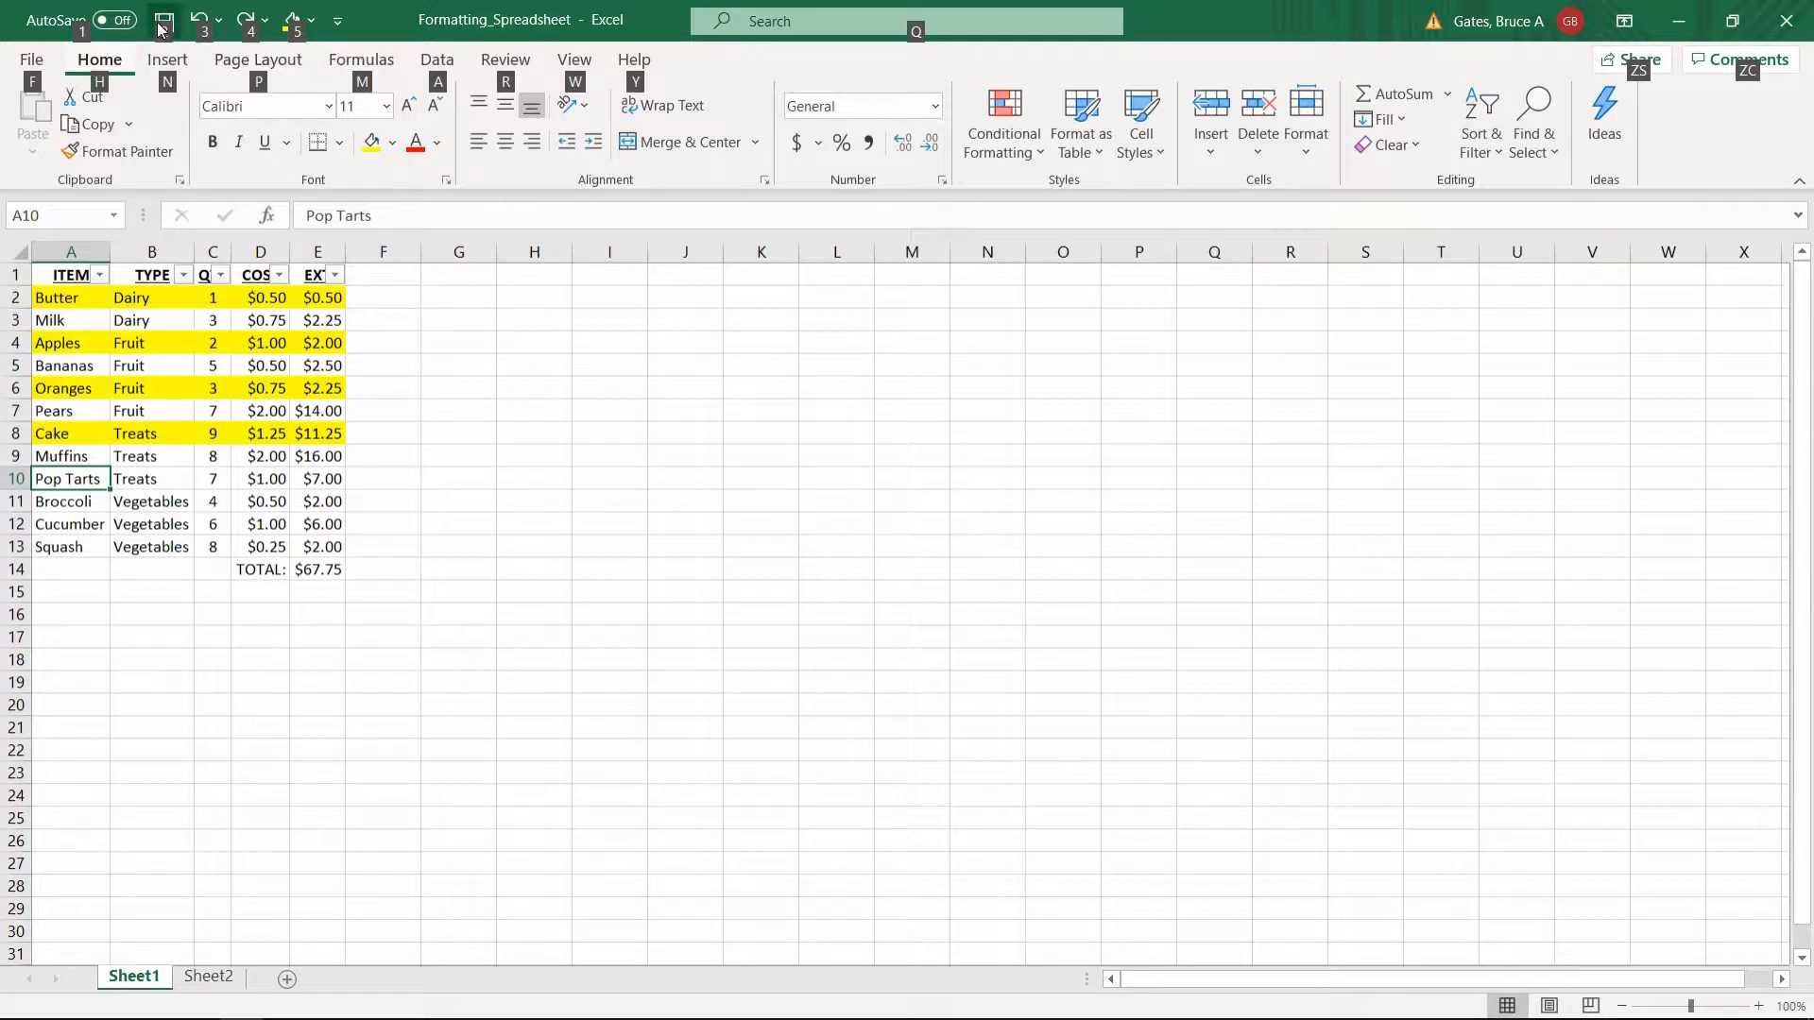
pyautogui.click(208, 368)
pyautogui.hotkey('ctrl', 's')
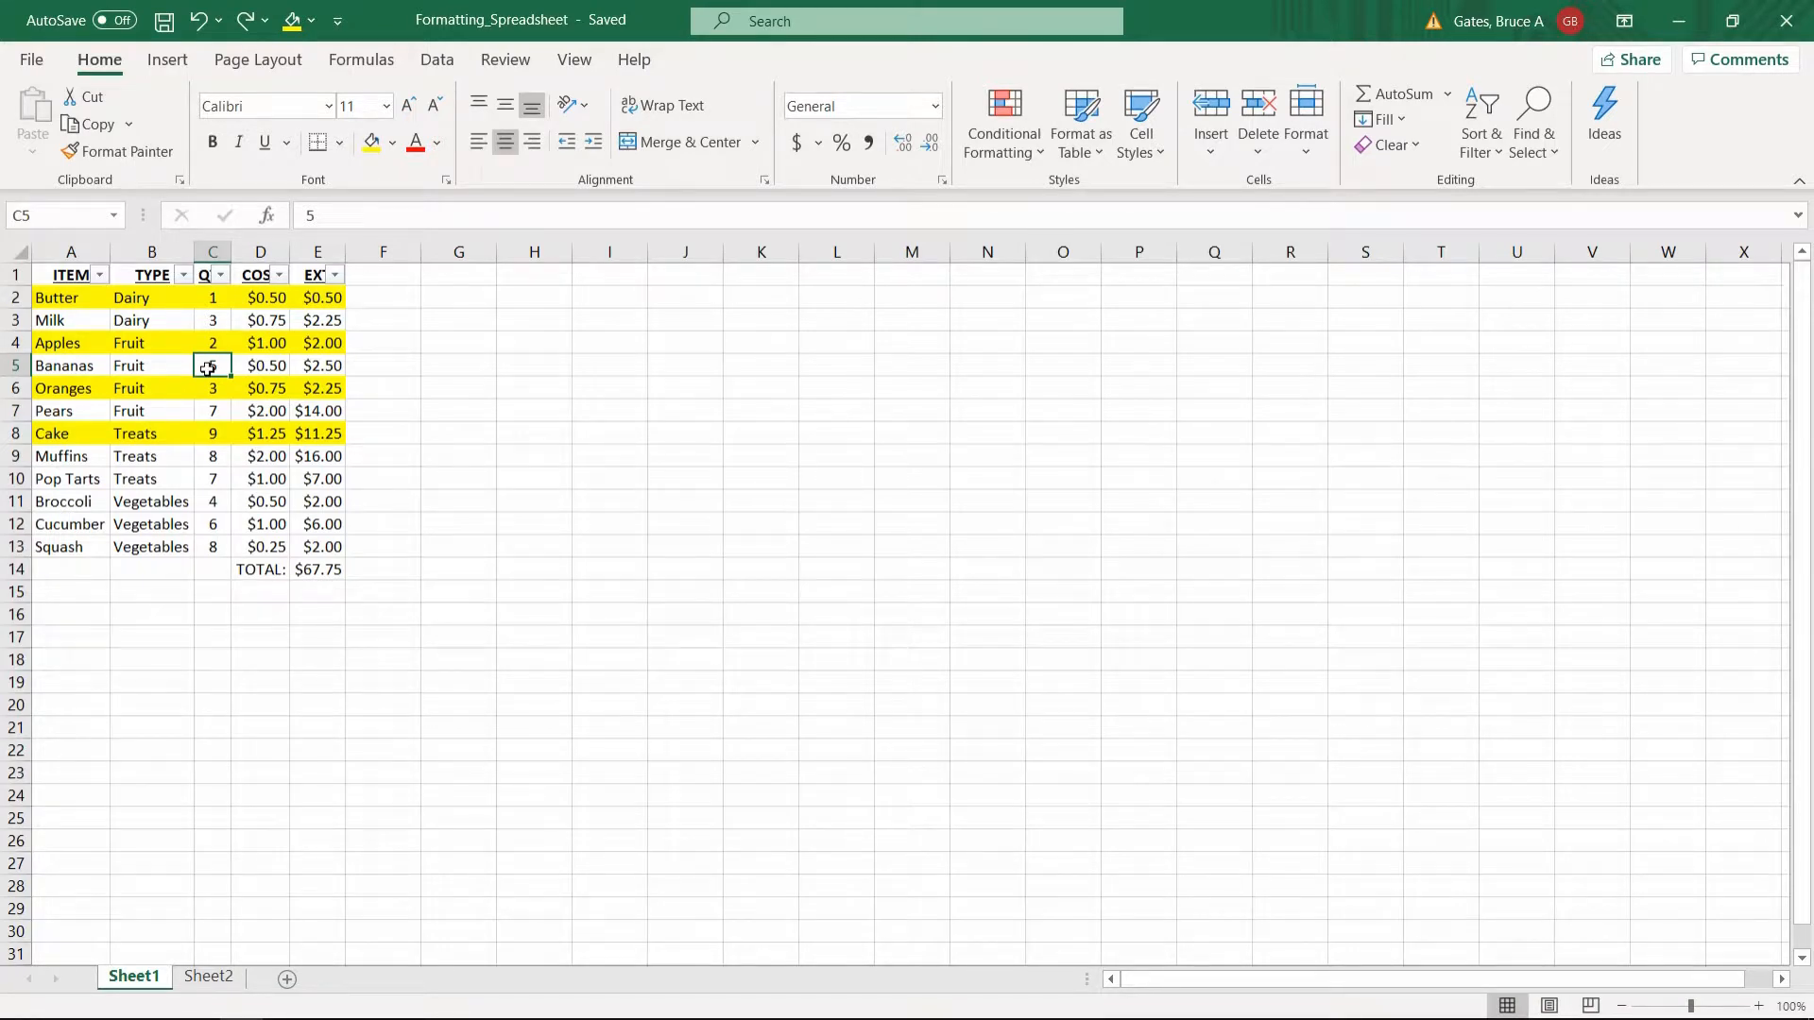
pyautogui.press('alt')
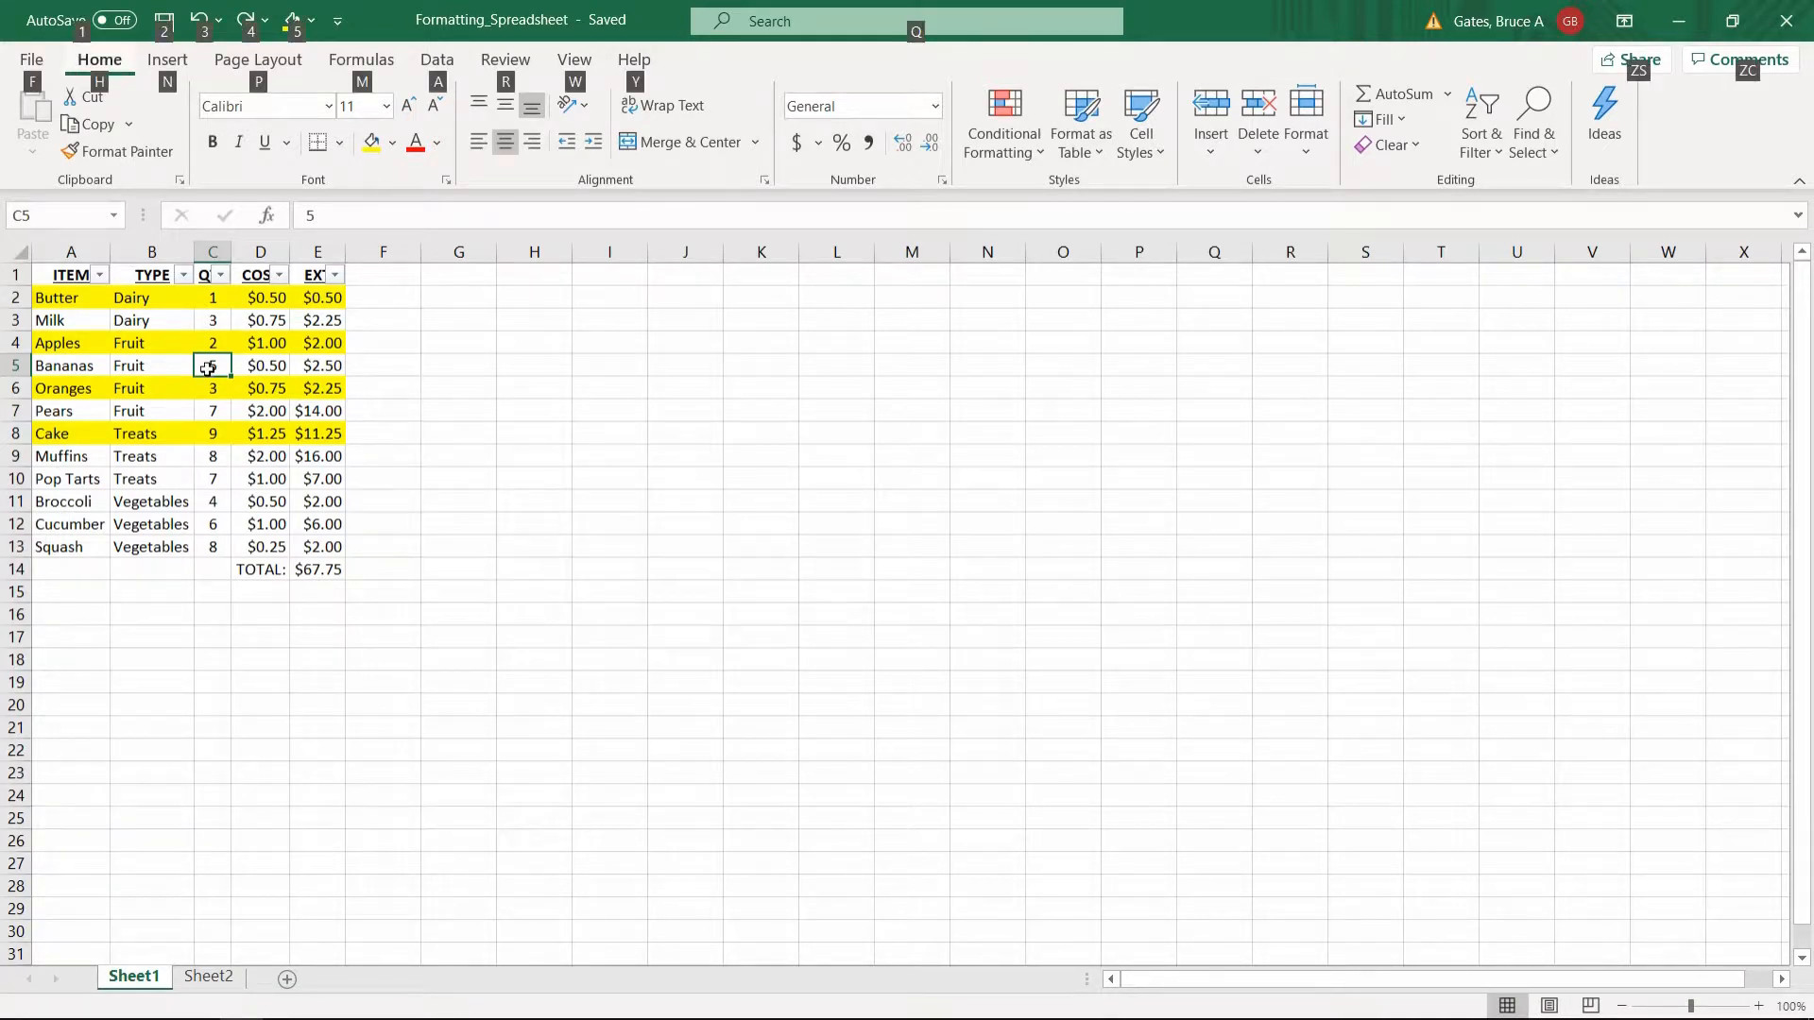
pyautogui.press('alt')
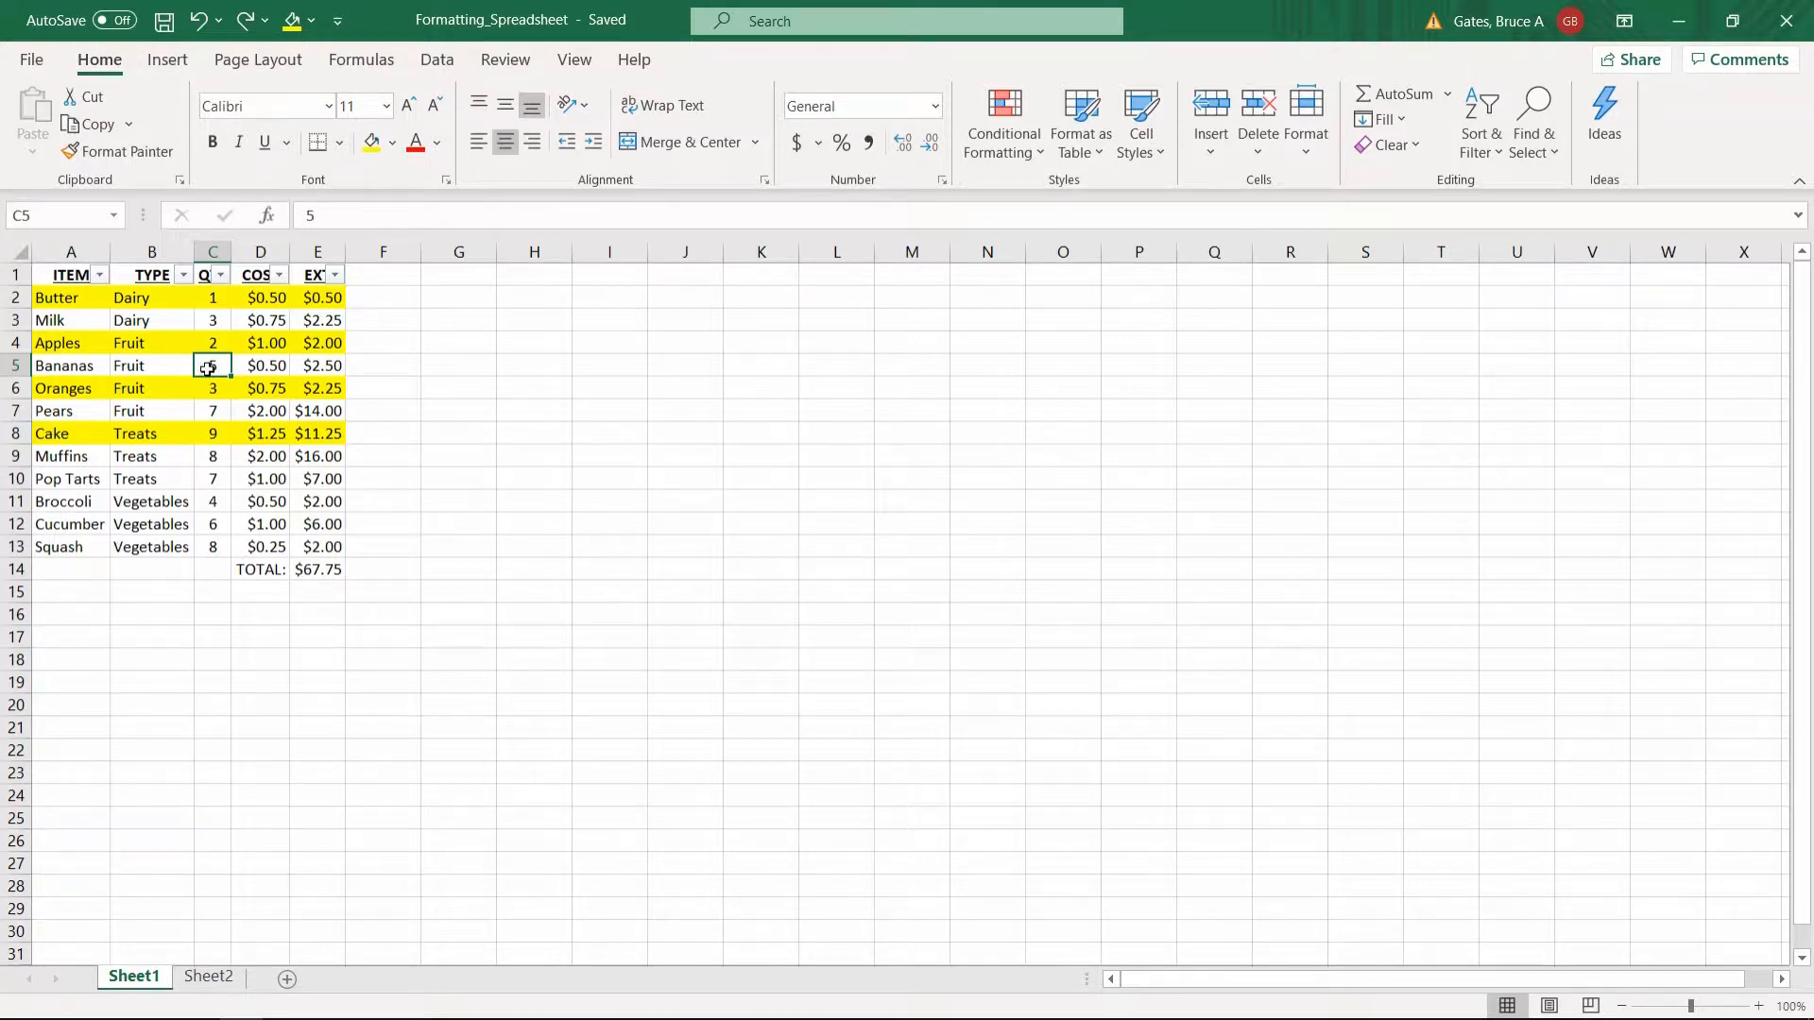
pyautogui.press('alt')
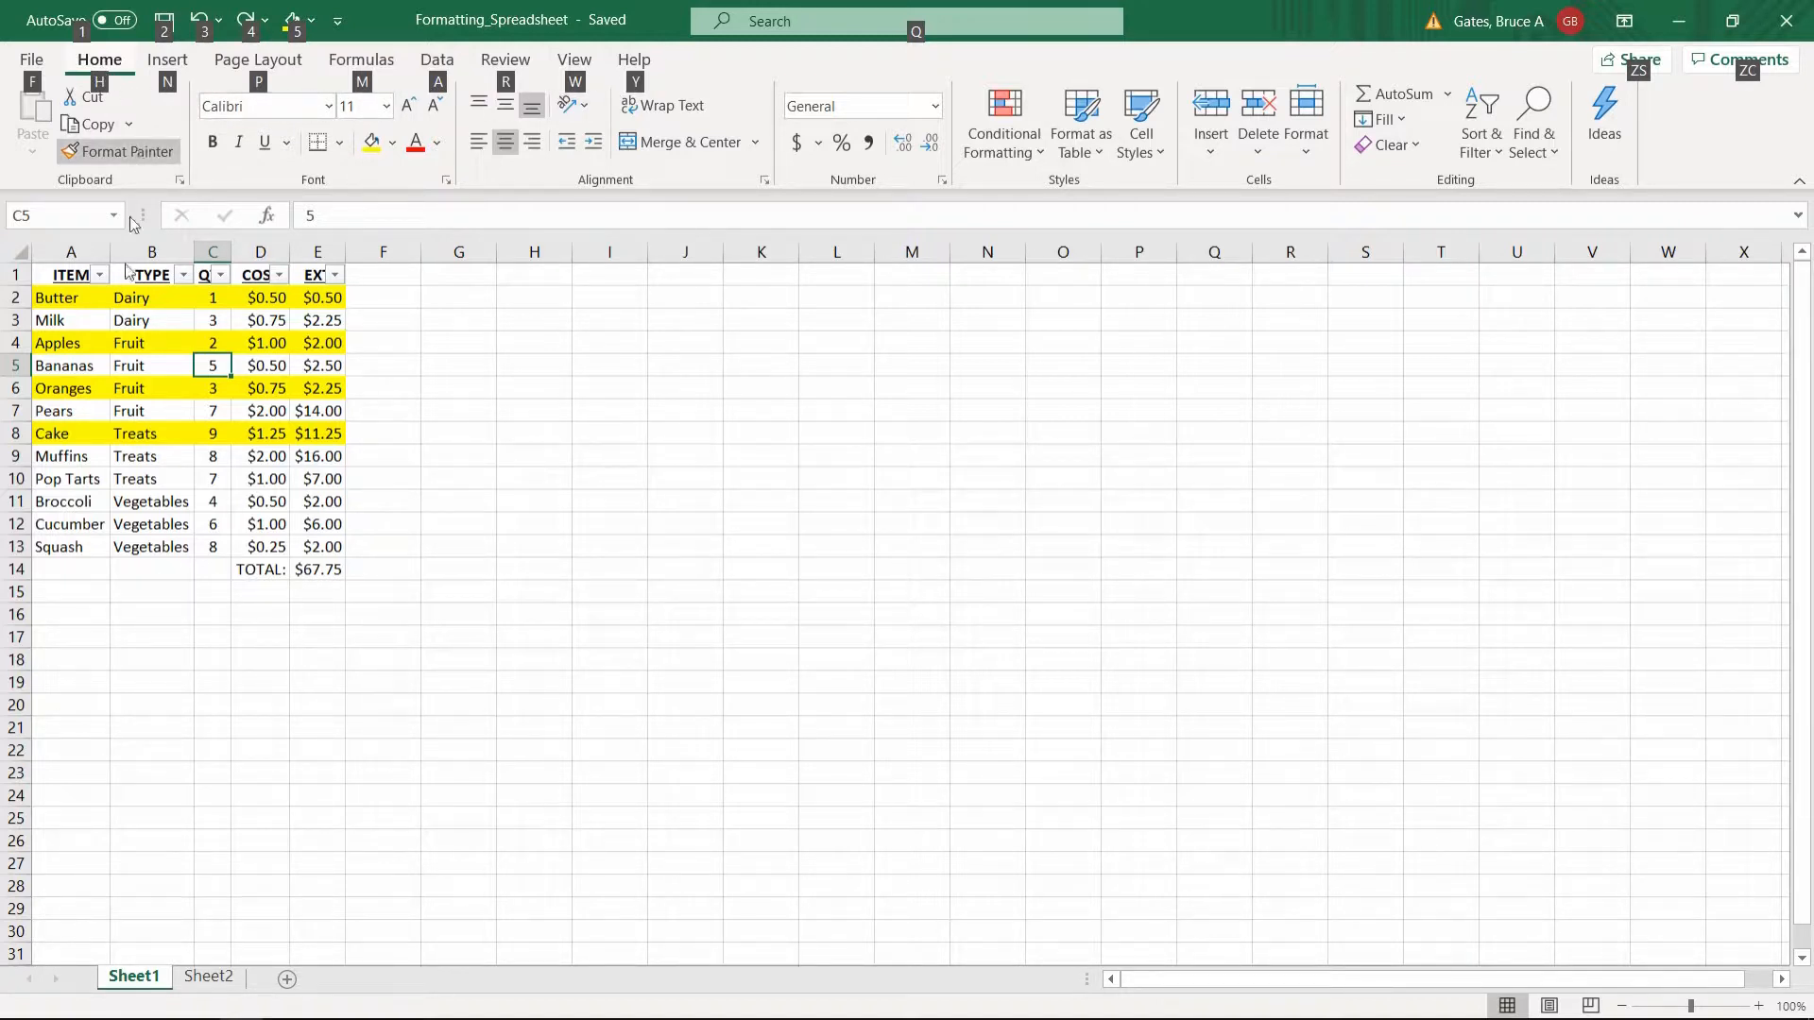
pyautogui.click(132, 346)
# Step: Copy the formatting of the Cake row, A8:E8, onto the Pop Tarts row, A10:E10, with Format Painter
pyautogui.moveTo(66, 433); pyautogui.dragTo(312, 436)
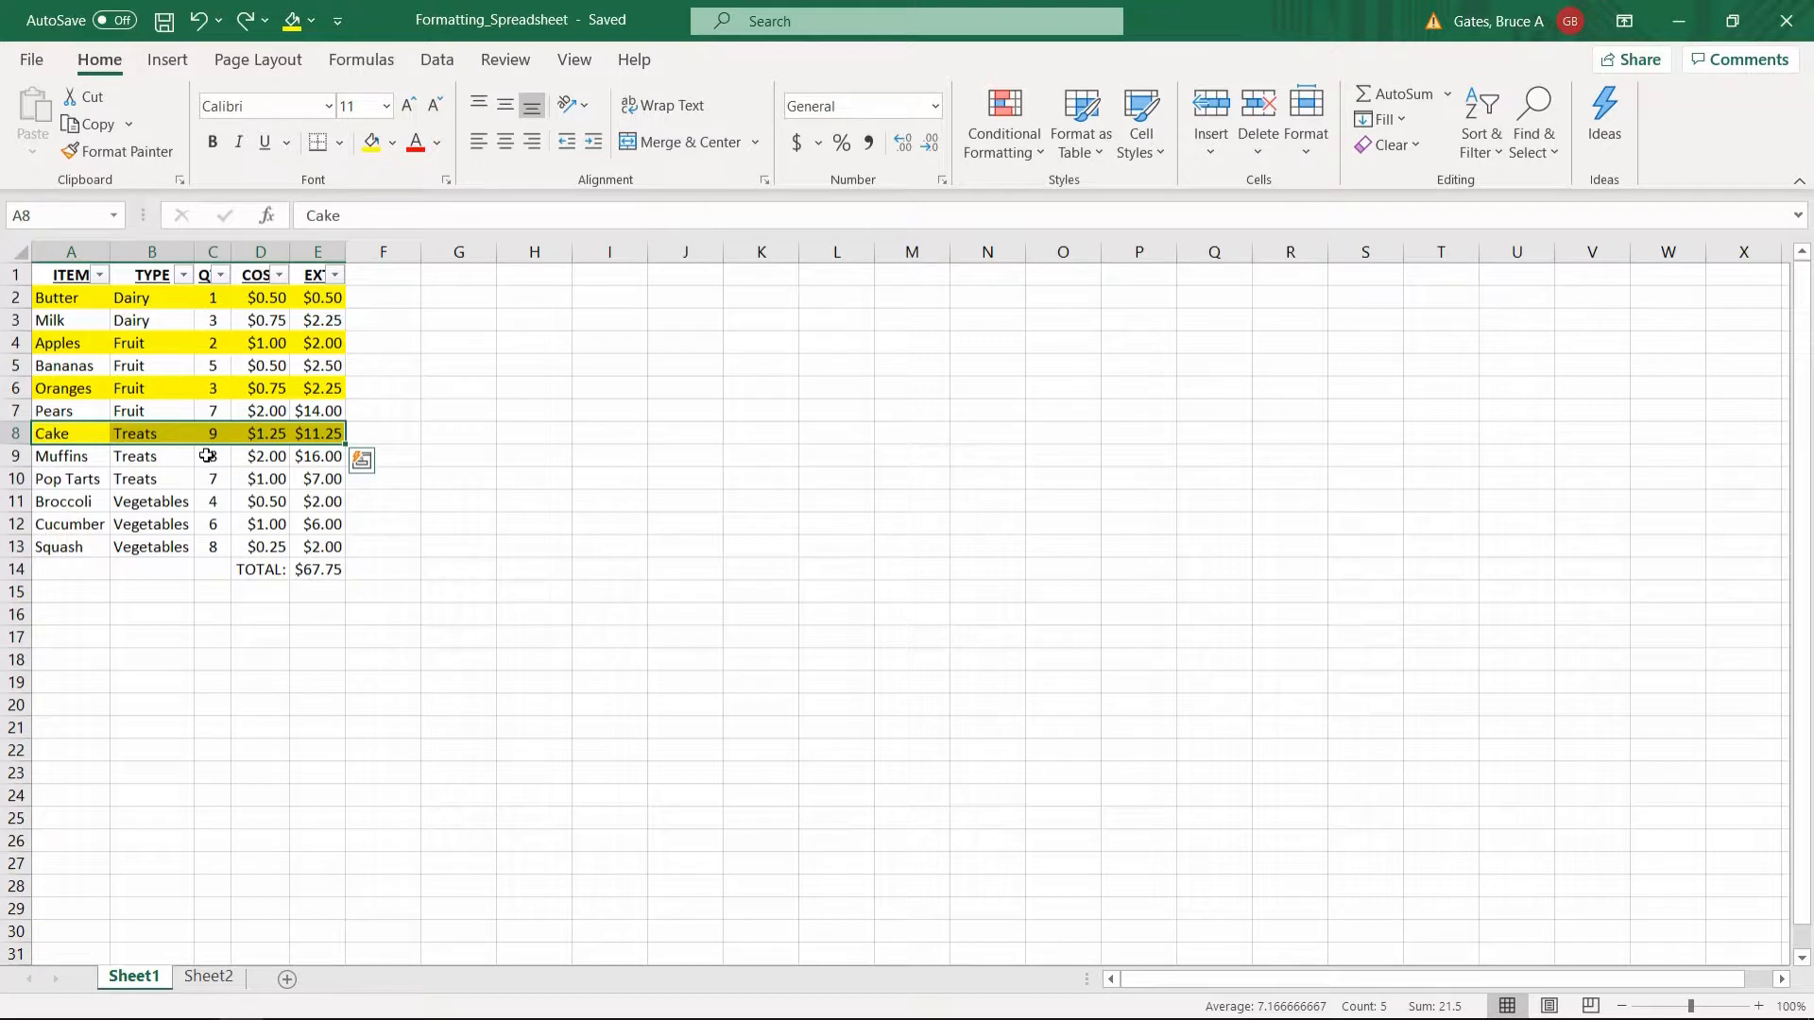
pyautogui.press('alt')
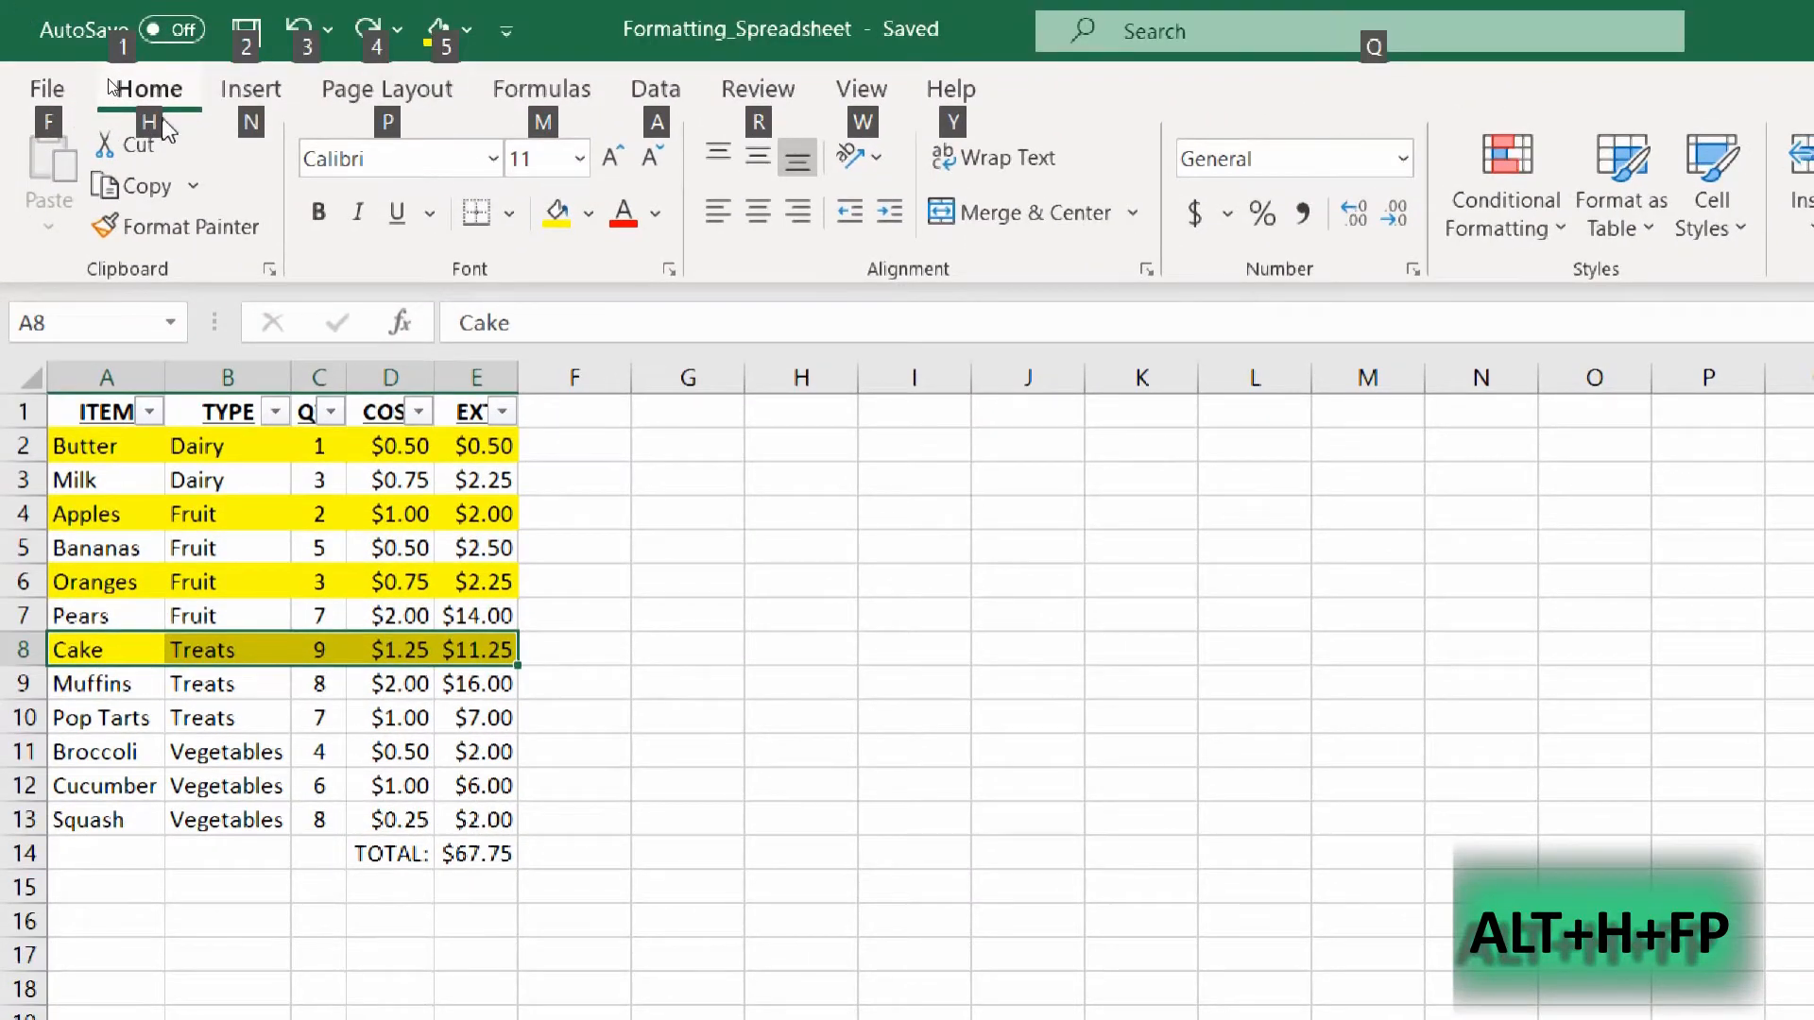
pyautogui.press('h')
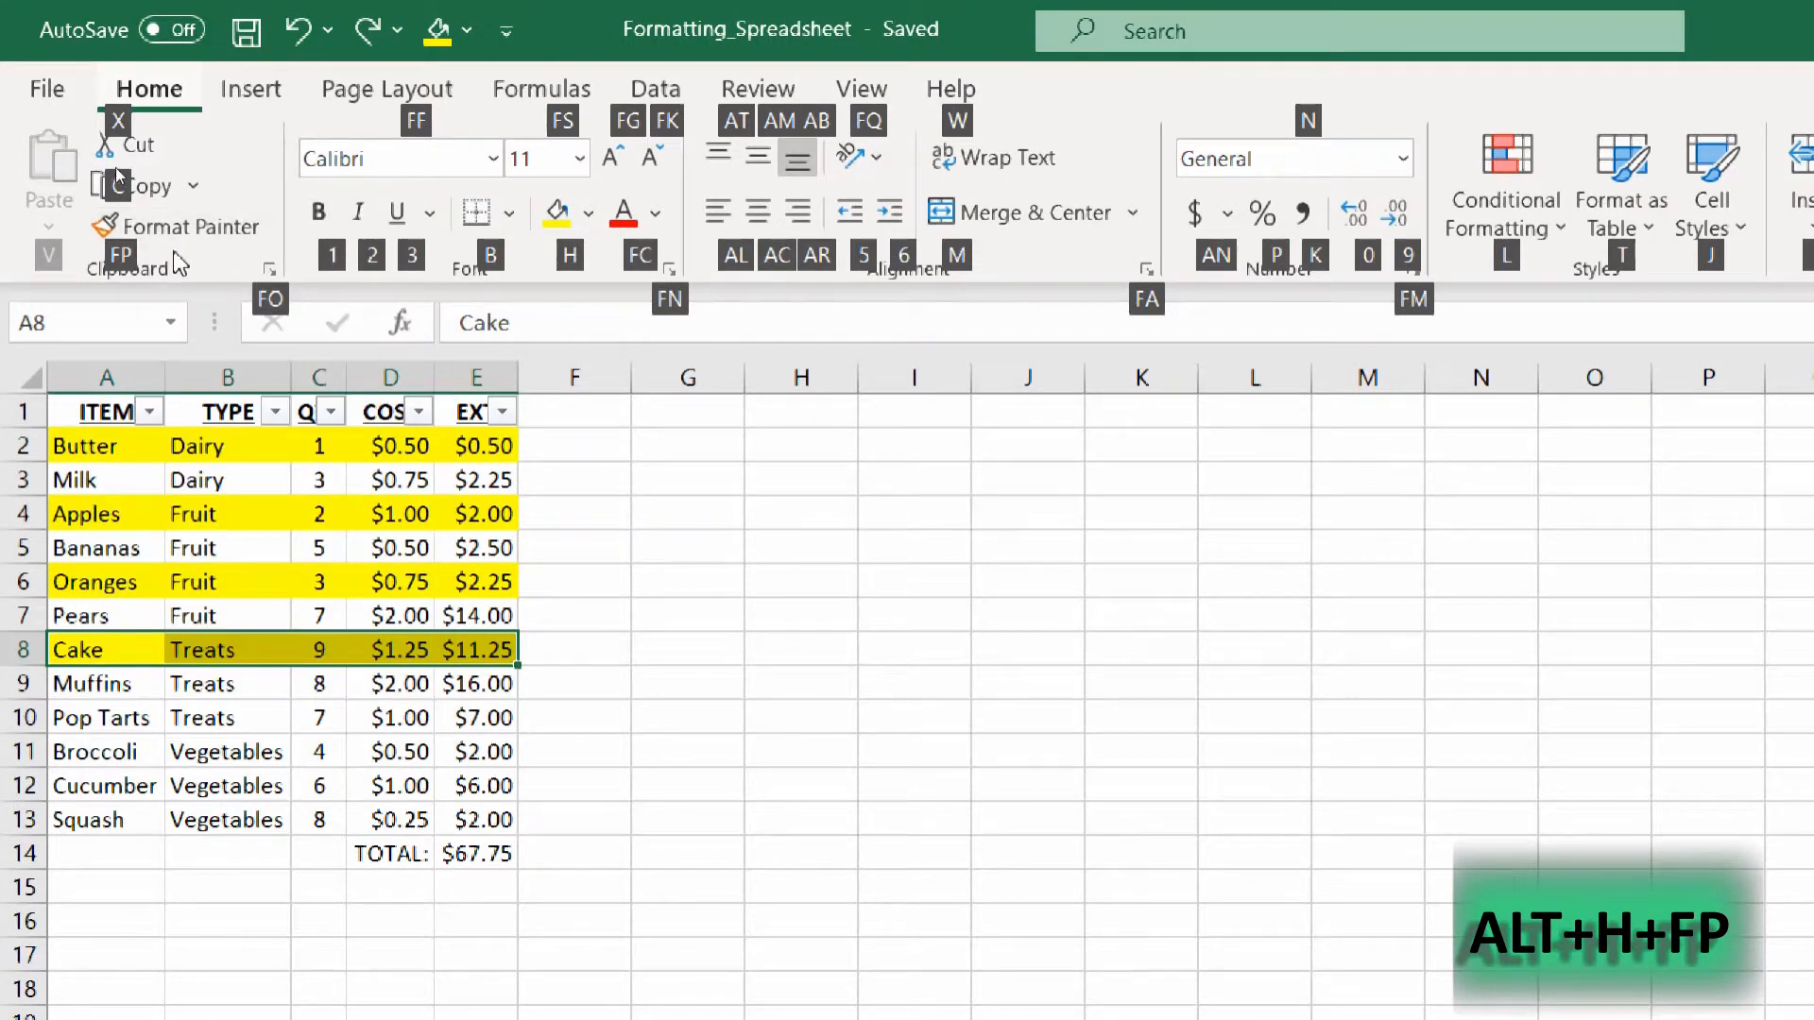
pyautogui.press('f')
pyautogui.press('p')
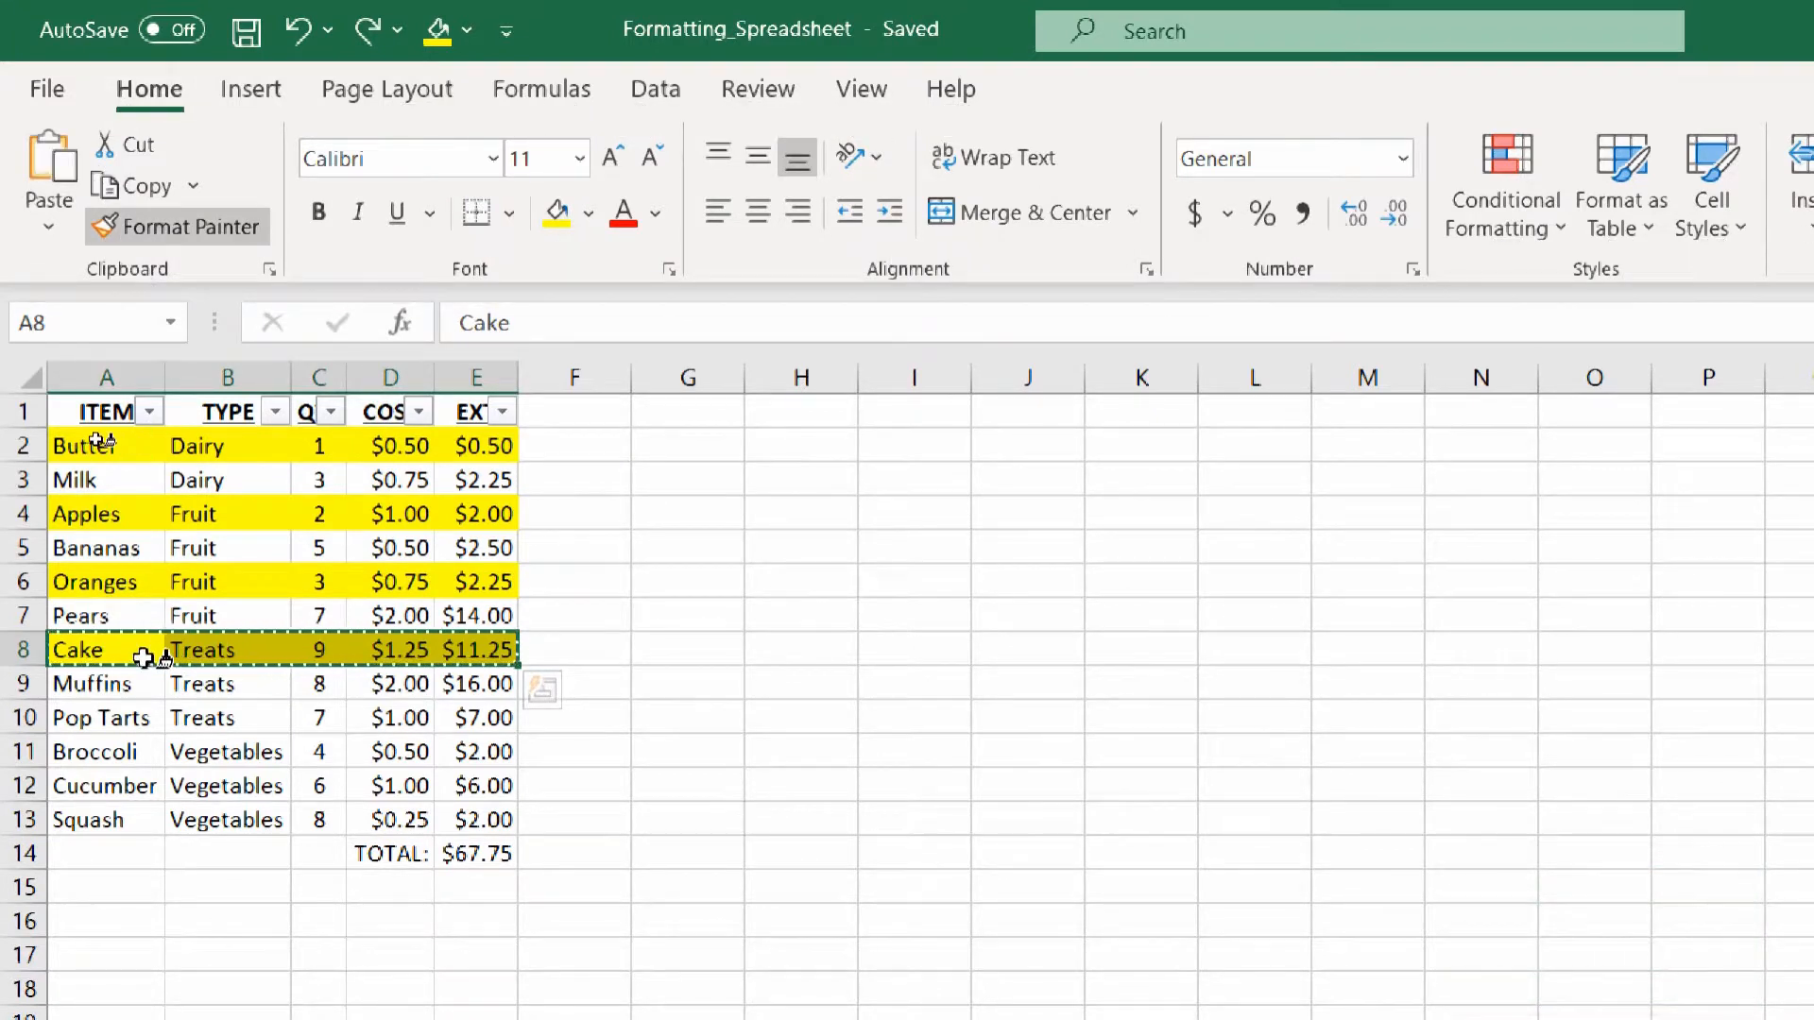
pyautogui.moveTo(94, 723); pyautogui.dragTo(479, 728)
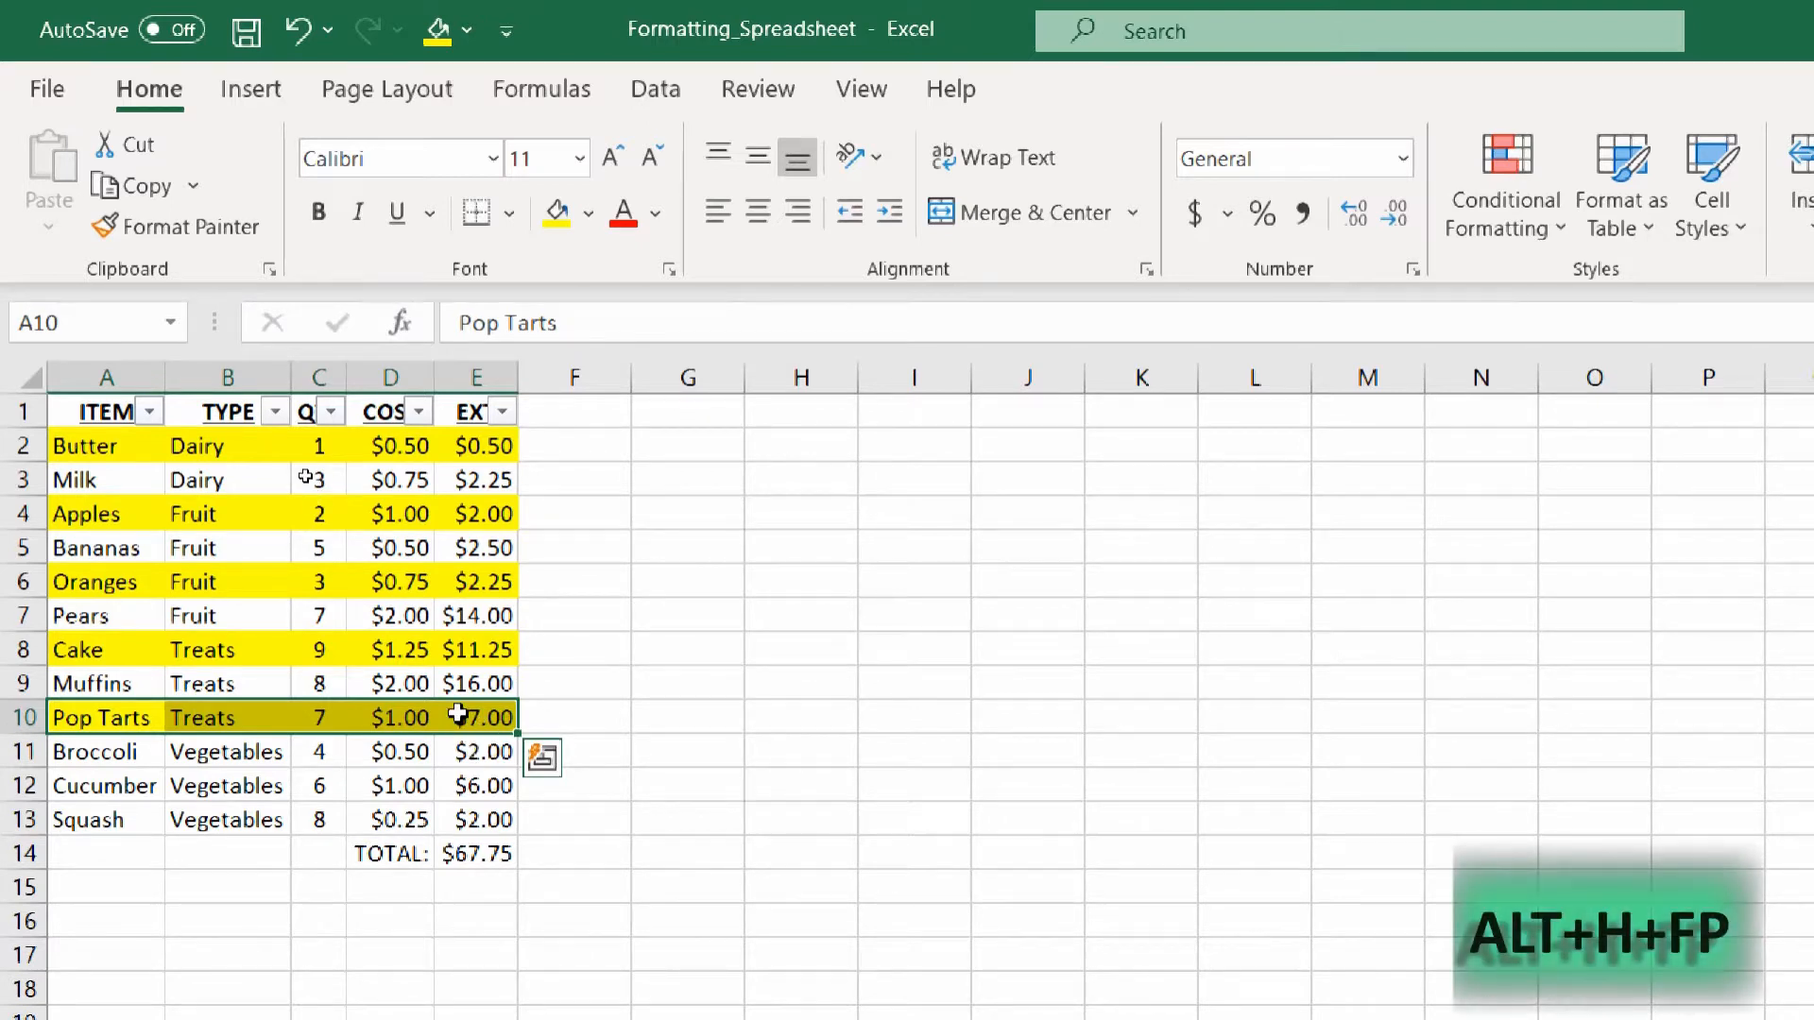
# Step: Copy the Pop Tarts row's formatting onto the Cucumber row, A12:E12, with Format Painter
pyautogui.hotkey('alt', 'h')
pyautogui.press('f')
pyautogui.press('p')
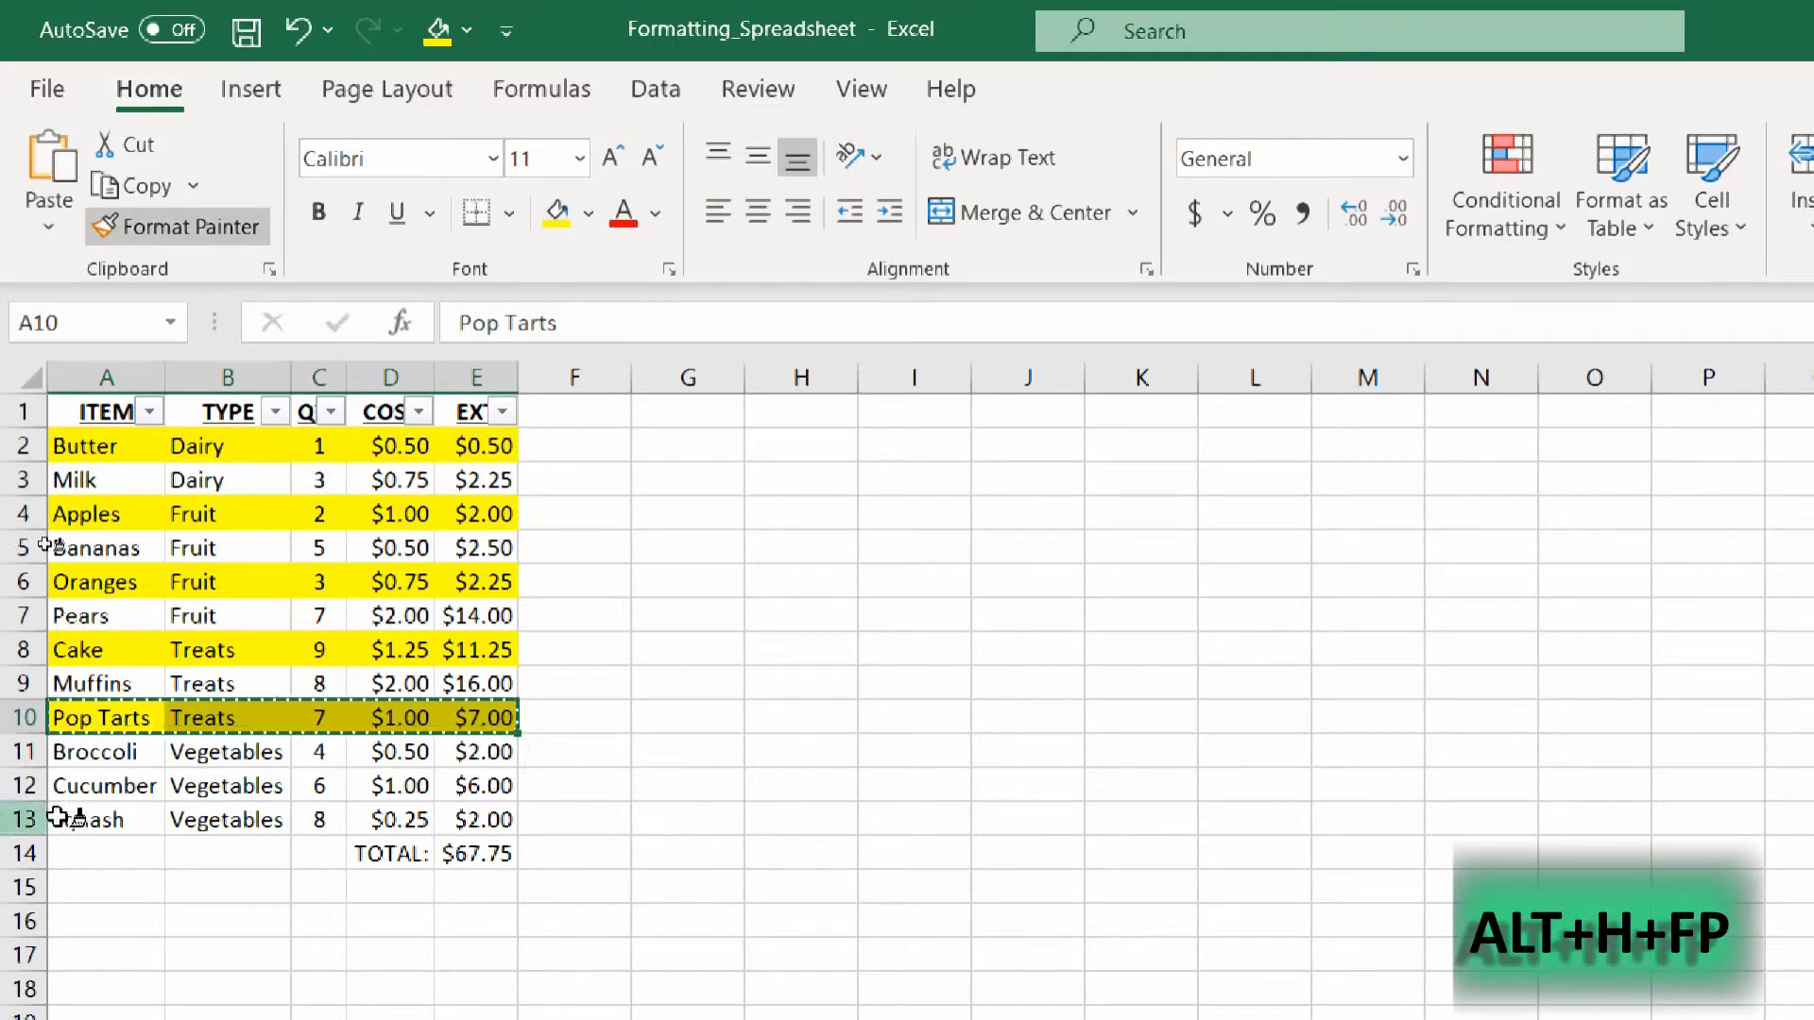
pyautogui.moveTo(142, 787); pyautogui.dragTo(462, 783)
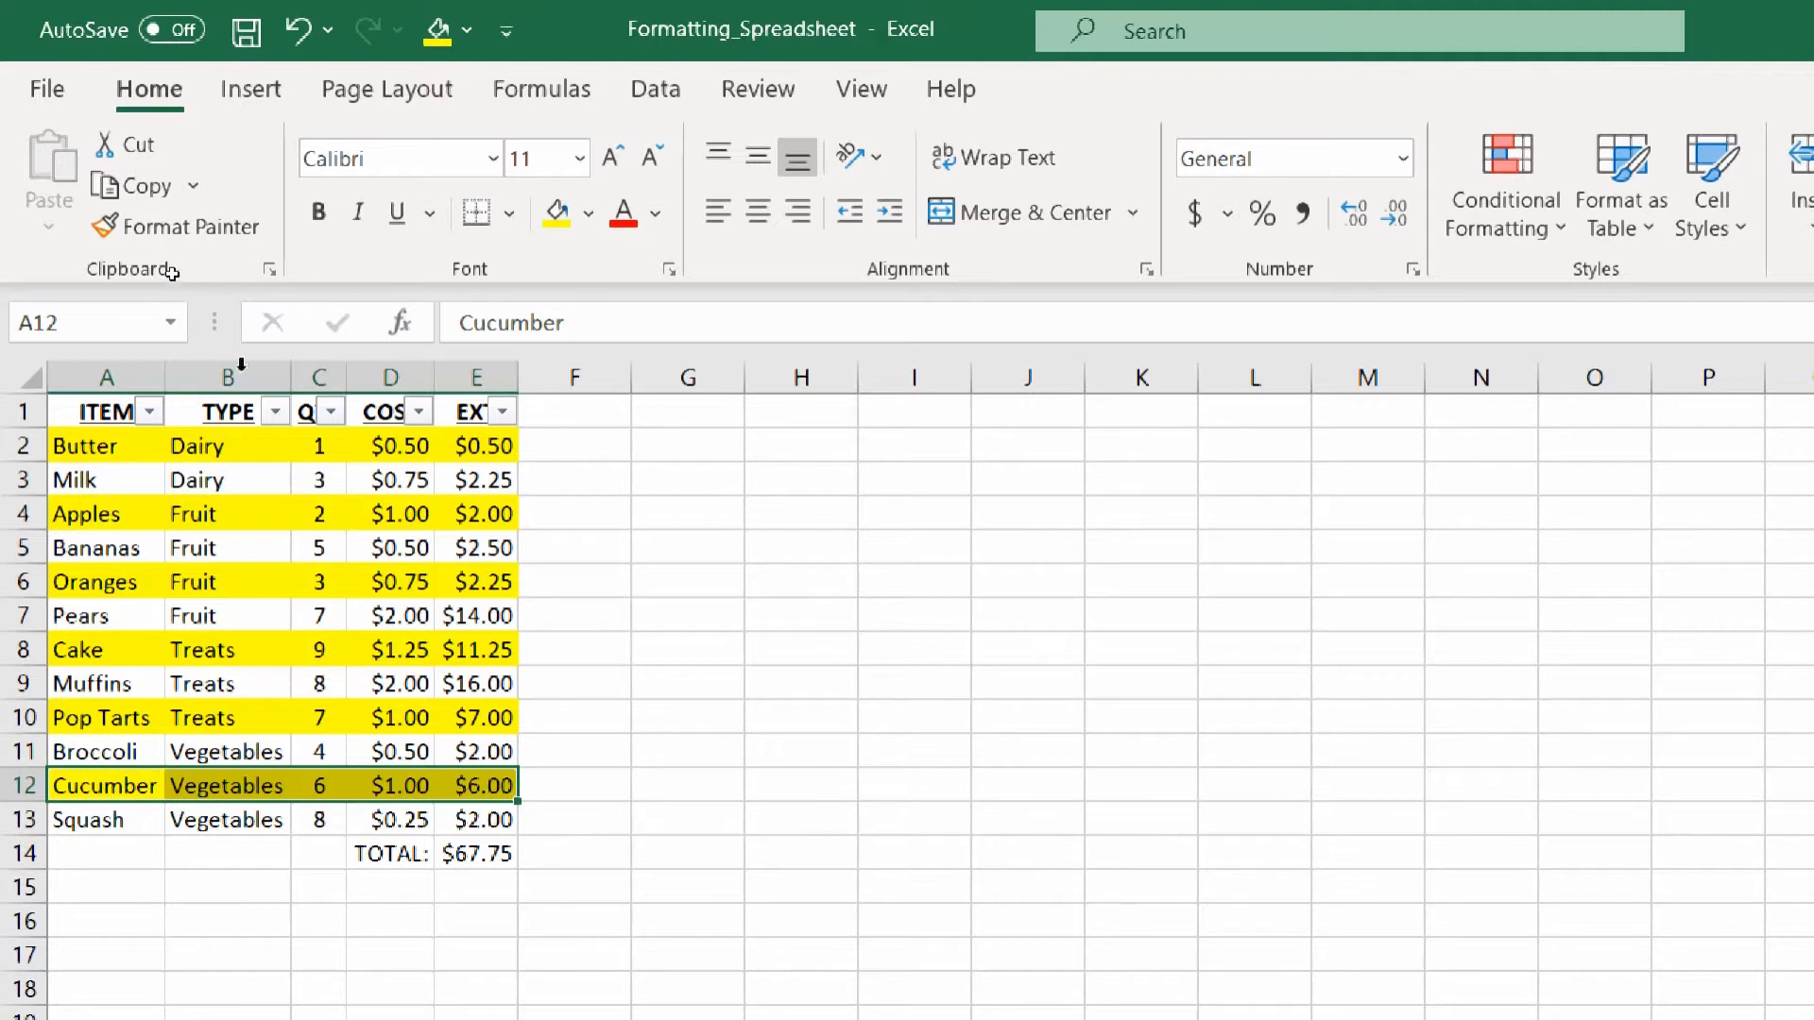
pyautogui.click(267, 654)
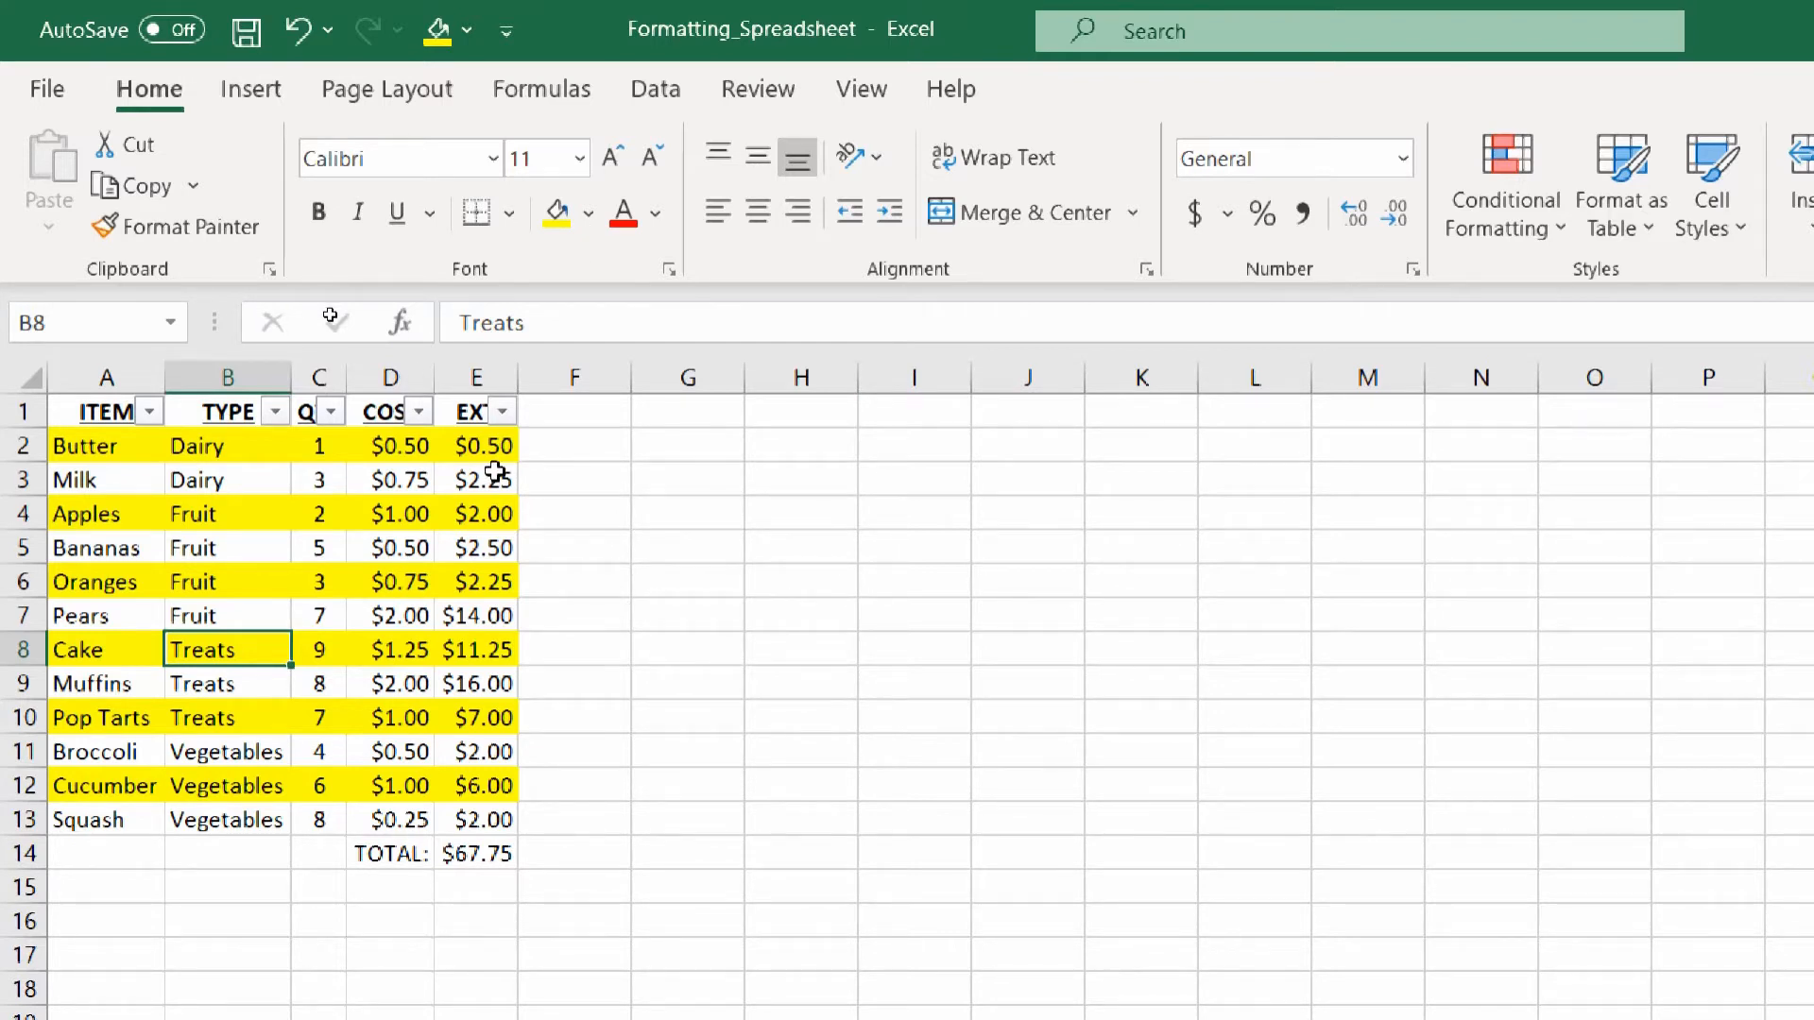
# Step: Toggle bold, underline and italic on and off for the Cake cell, A8
pyautogui.click(121, 674)
pyautogui.click(109, 645)
pyautogui.hotkey('ctrl', 'b')
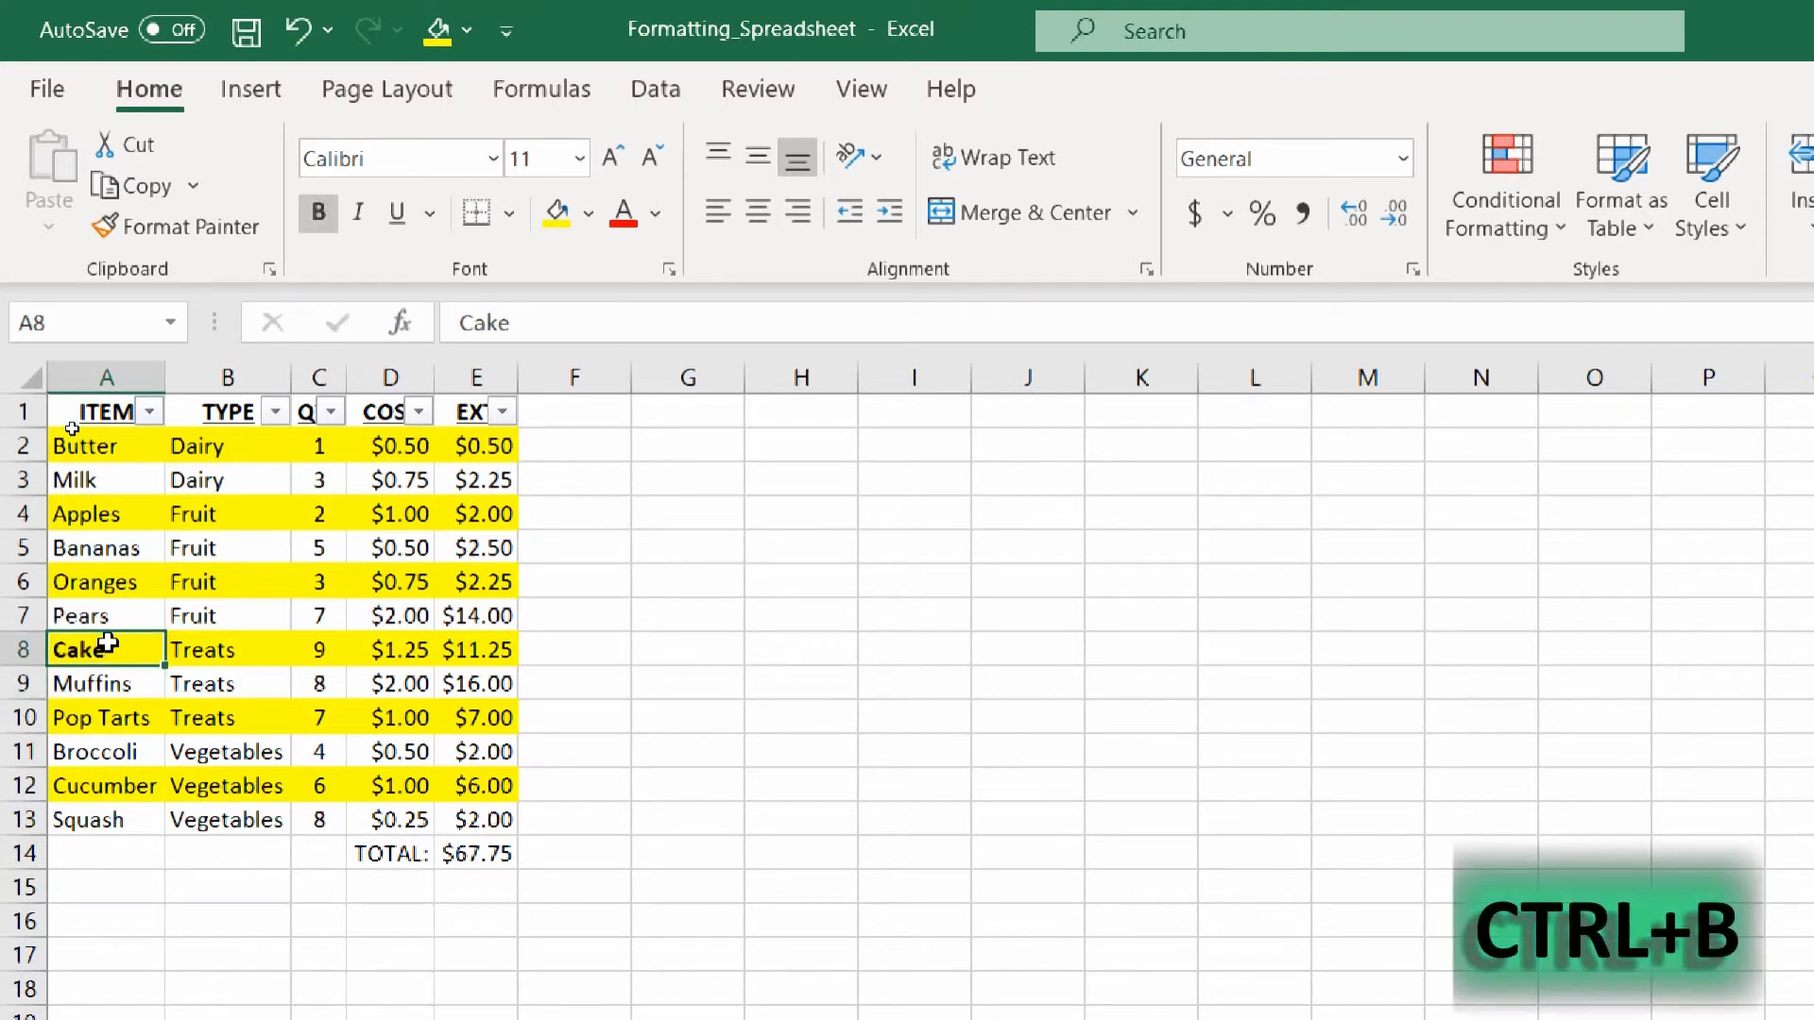
pyautogui.hotkey('ctrl', 'b')
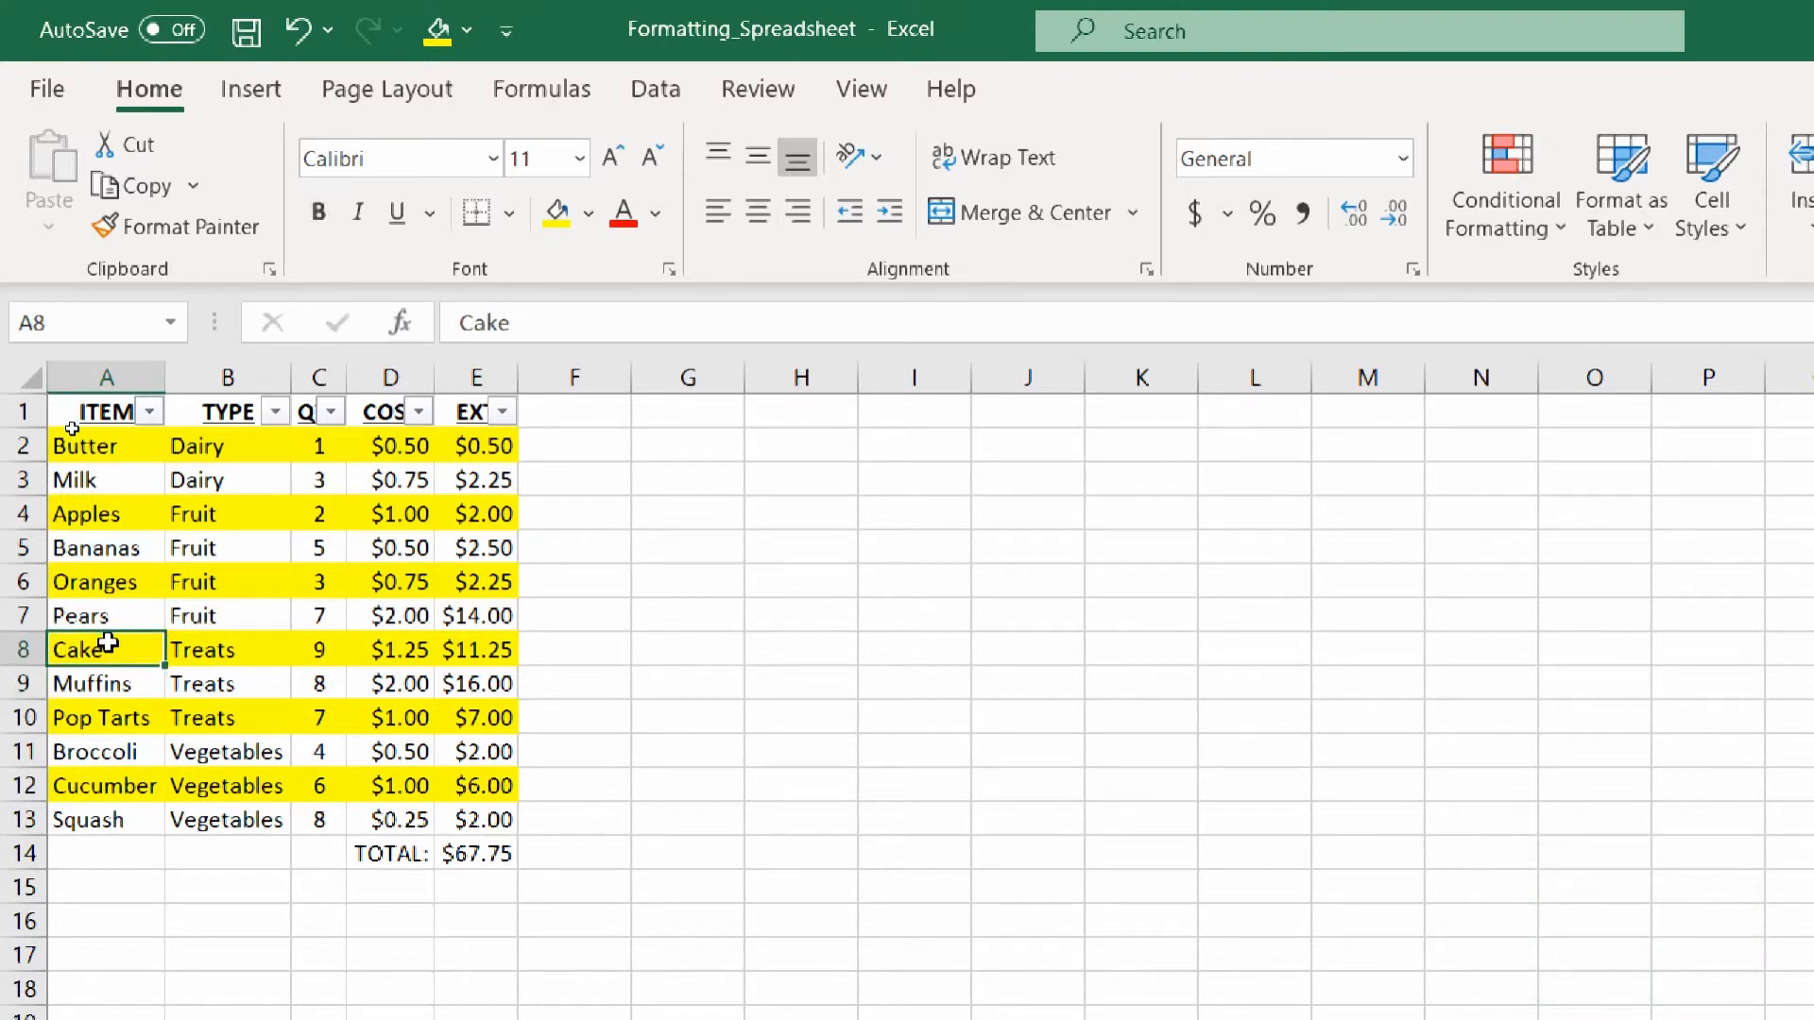
pyautogui.hotkey('ctrl', 'u')
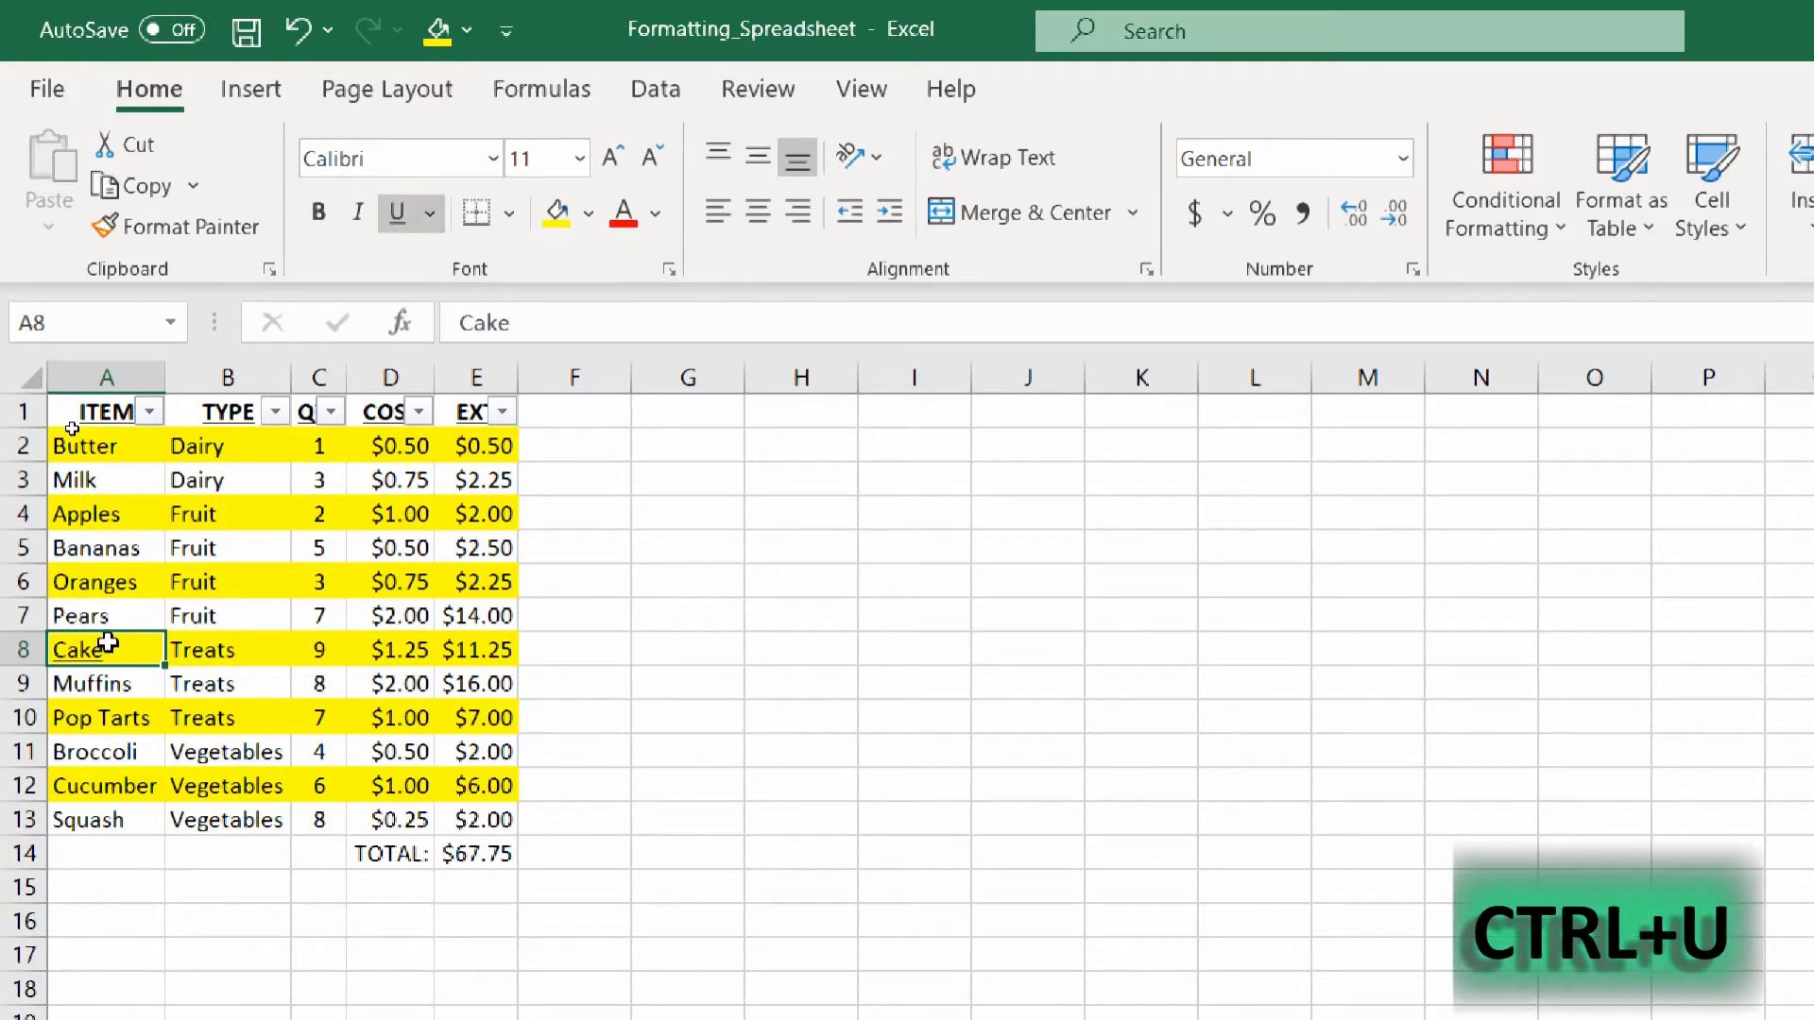
pyautogui.hotkey('ctrl', 'u')
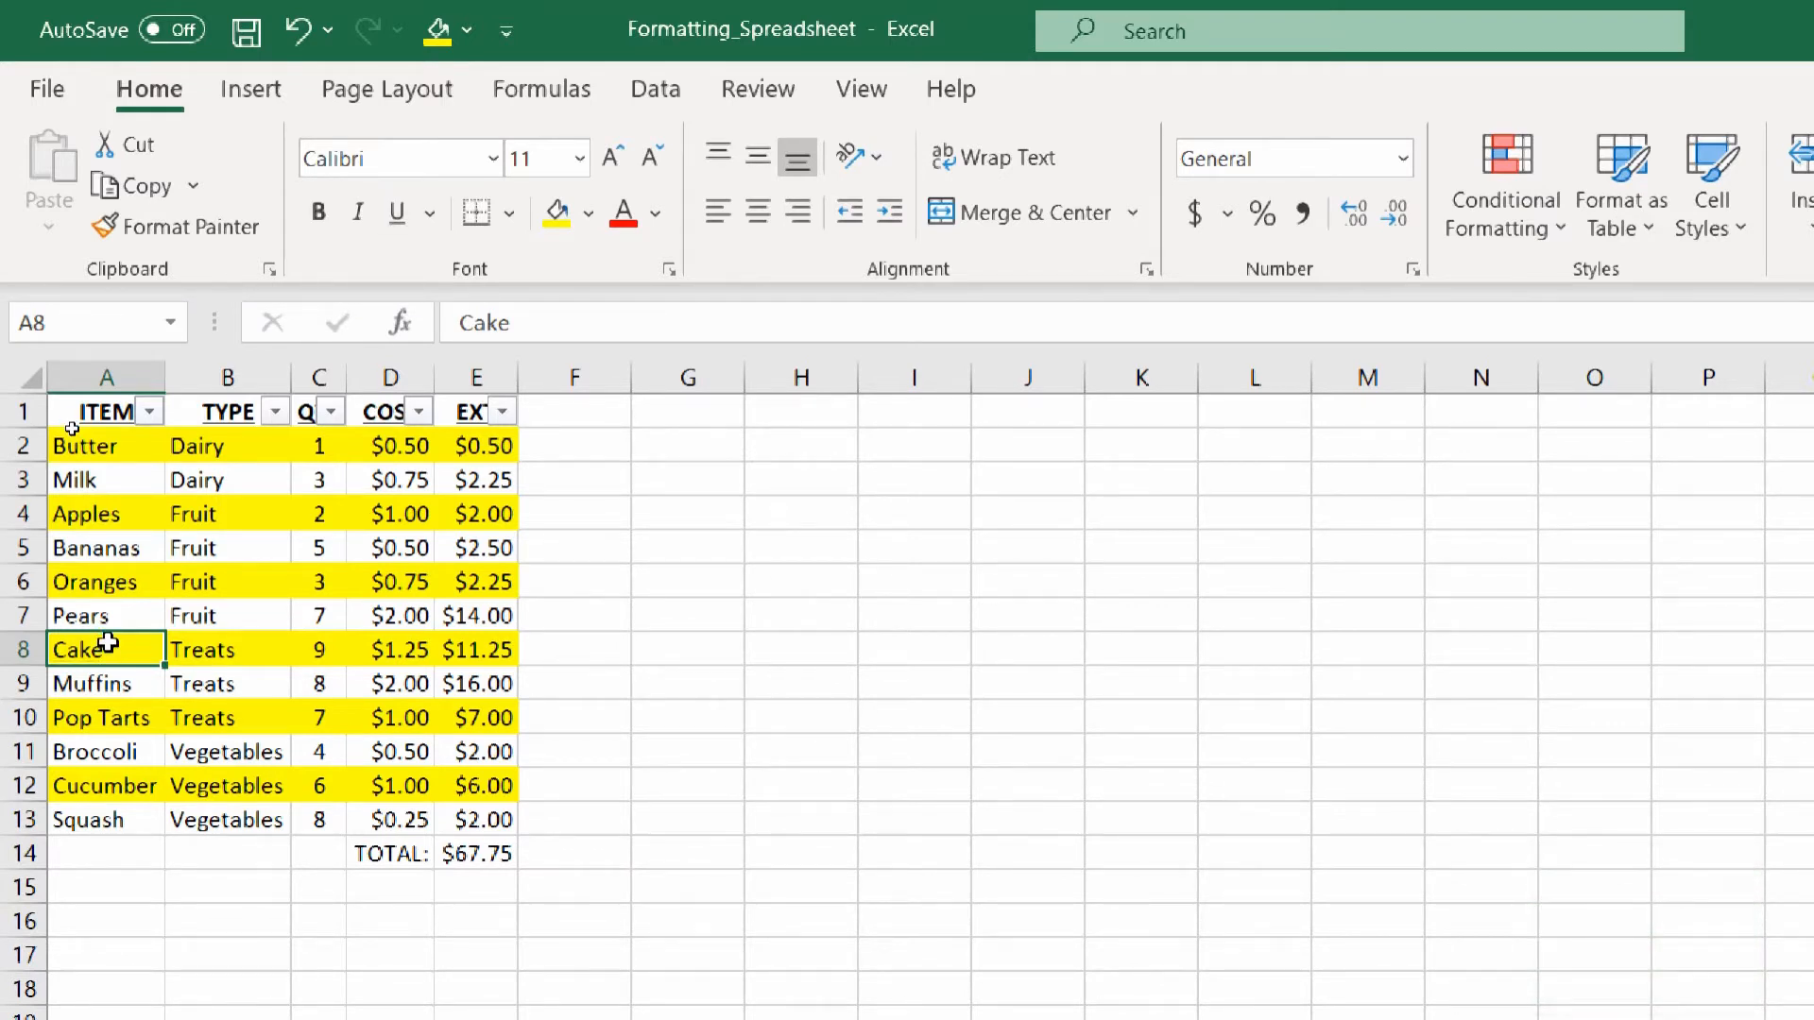
pyautogui.hotkey('ctrl', 'i')
pyautogui.hotkey('ctrl', 'i')
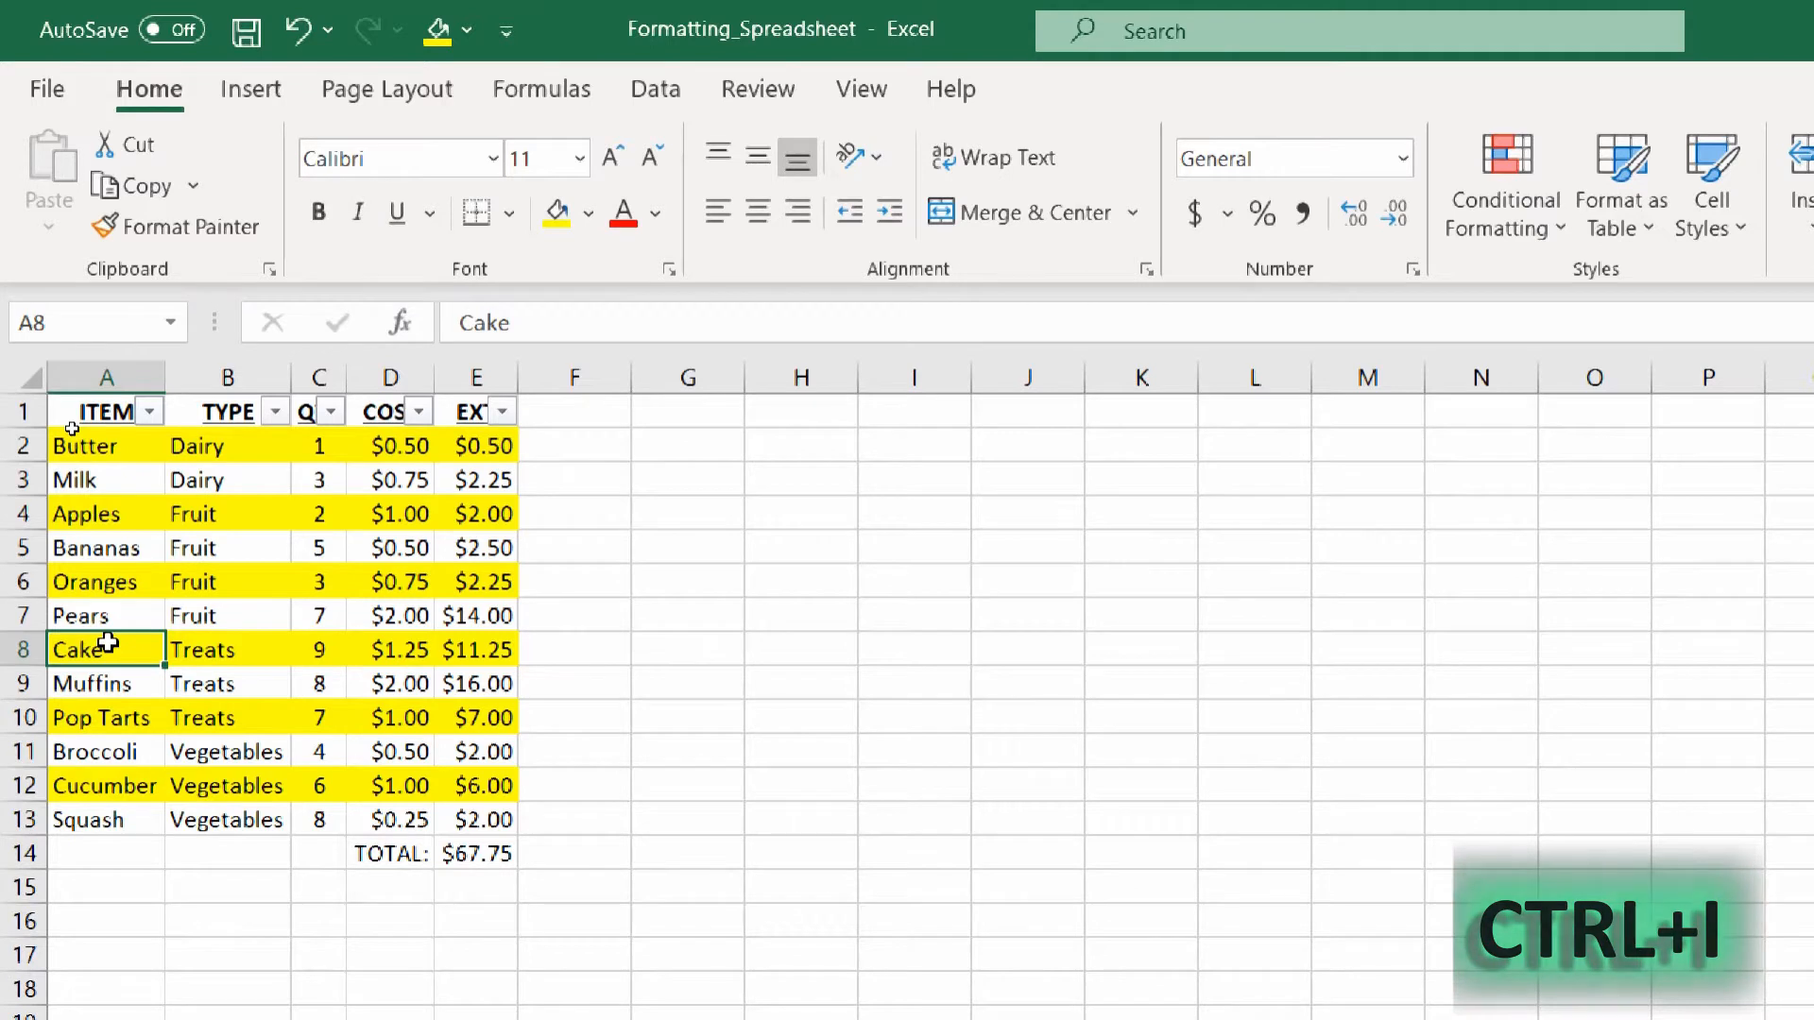
# Step: Apply a thick outside border to the Cake cell, A8, and undo it
pyautogui.press('alt')
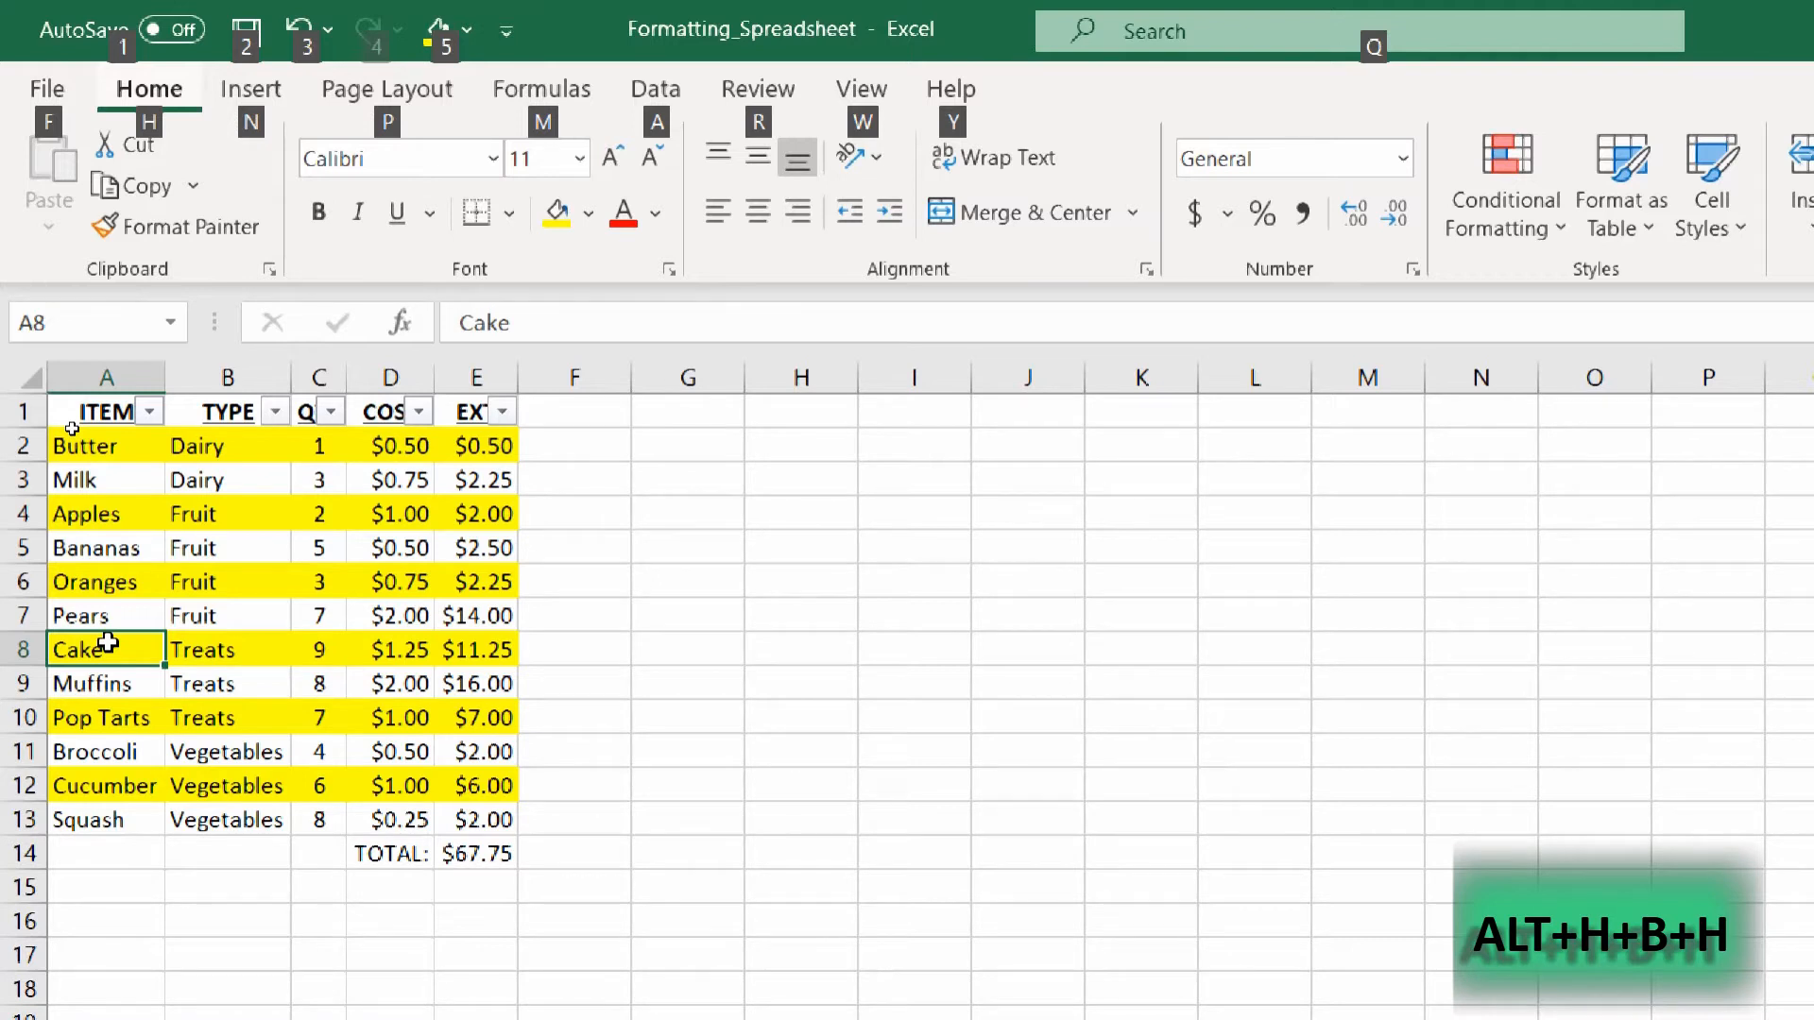
pyautogui.press('h')
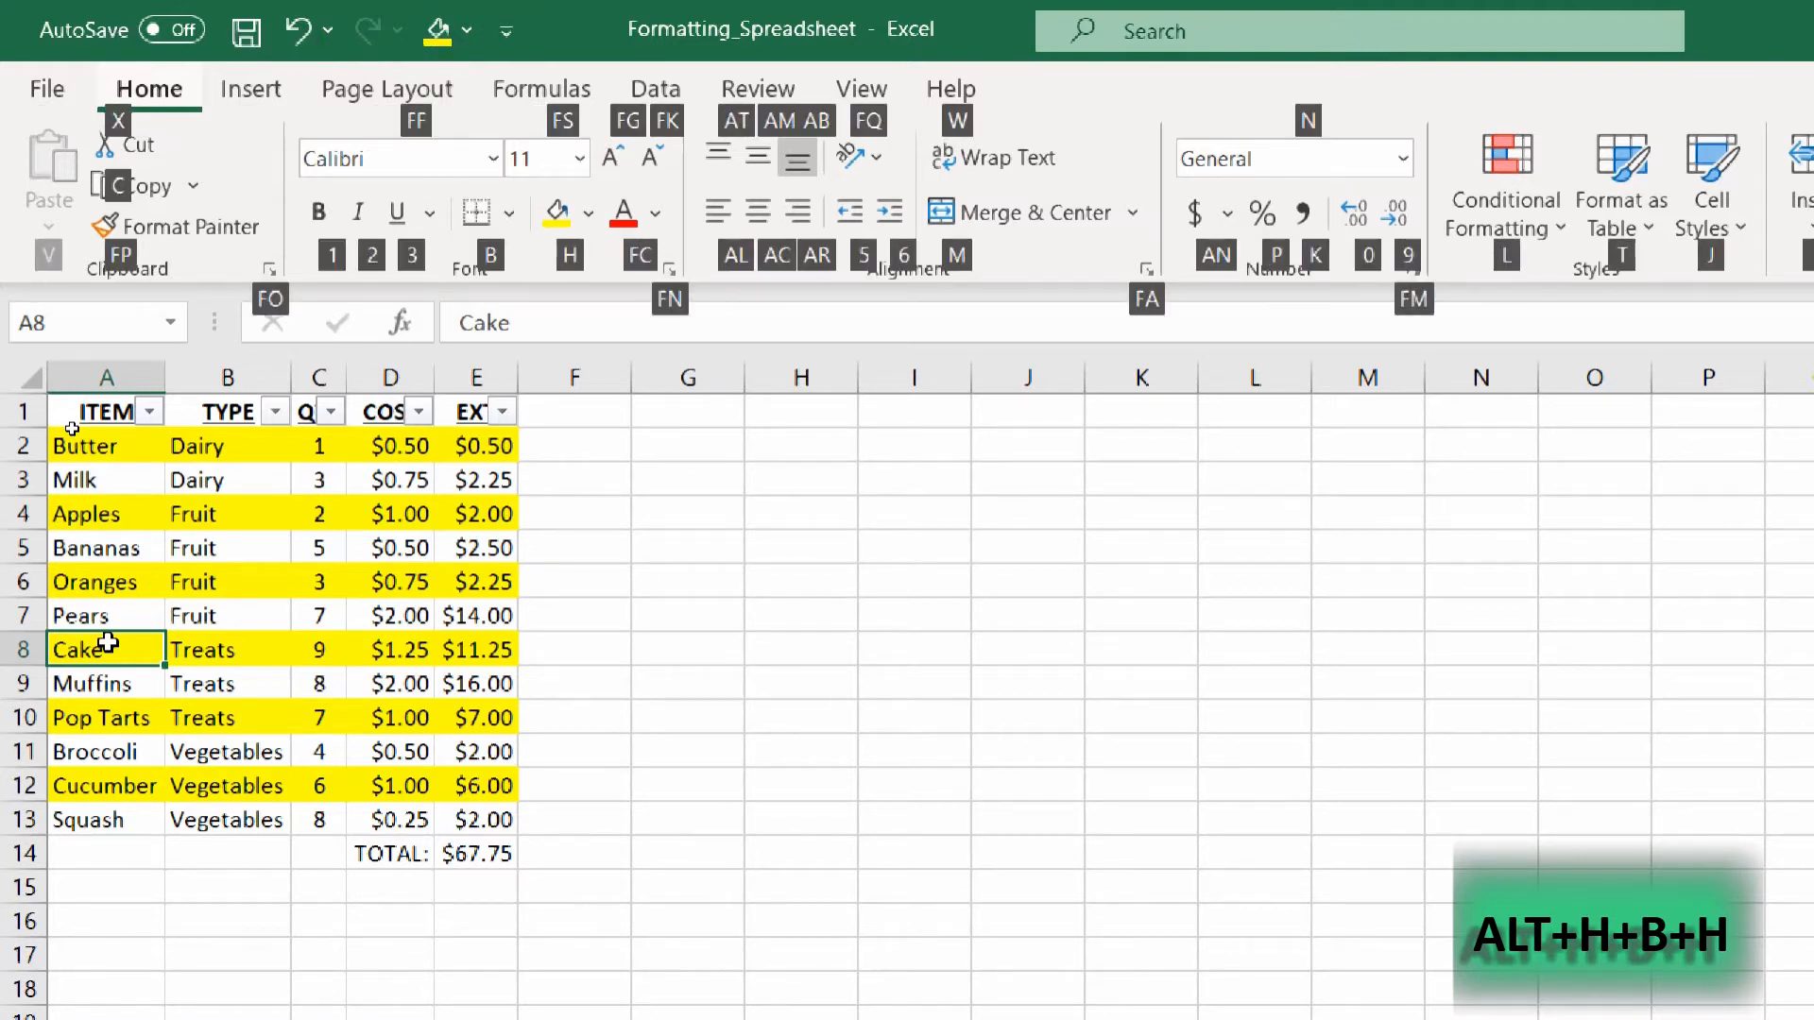
pyautogui.press('b')
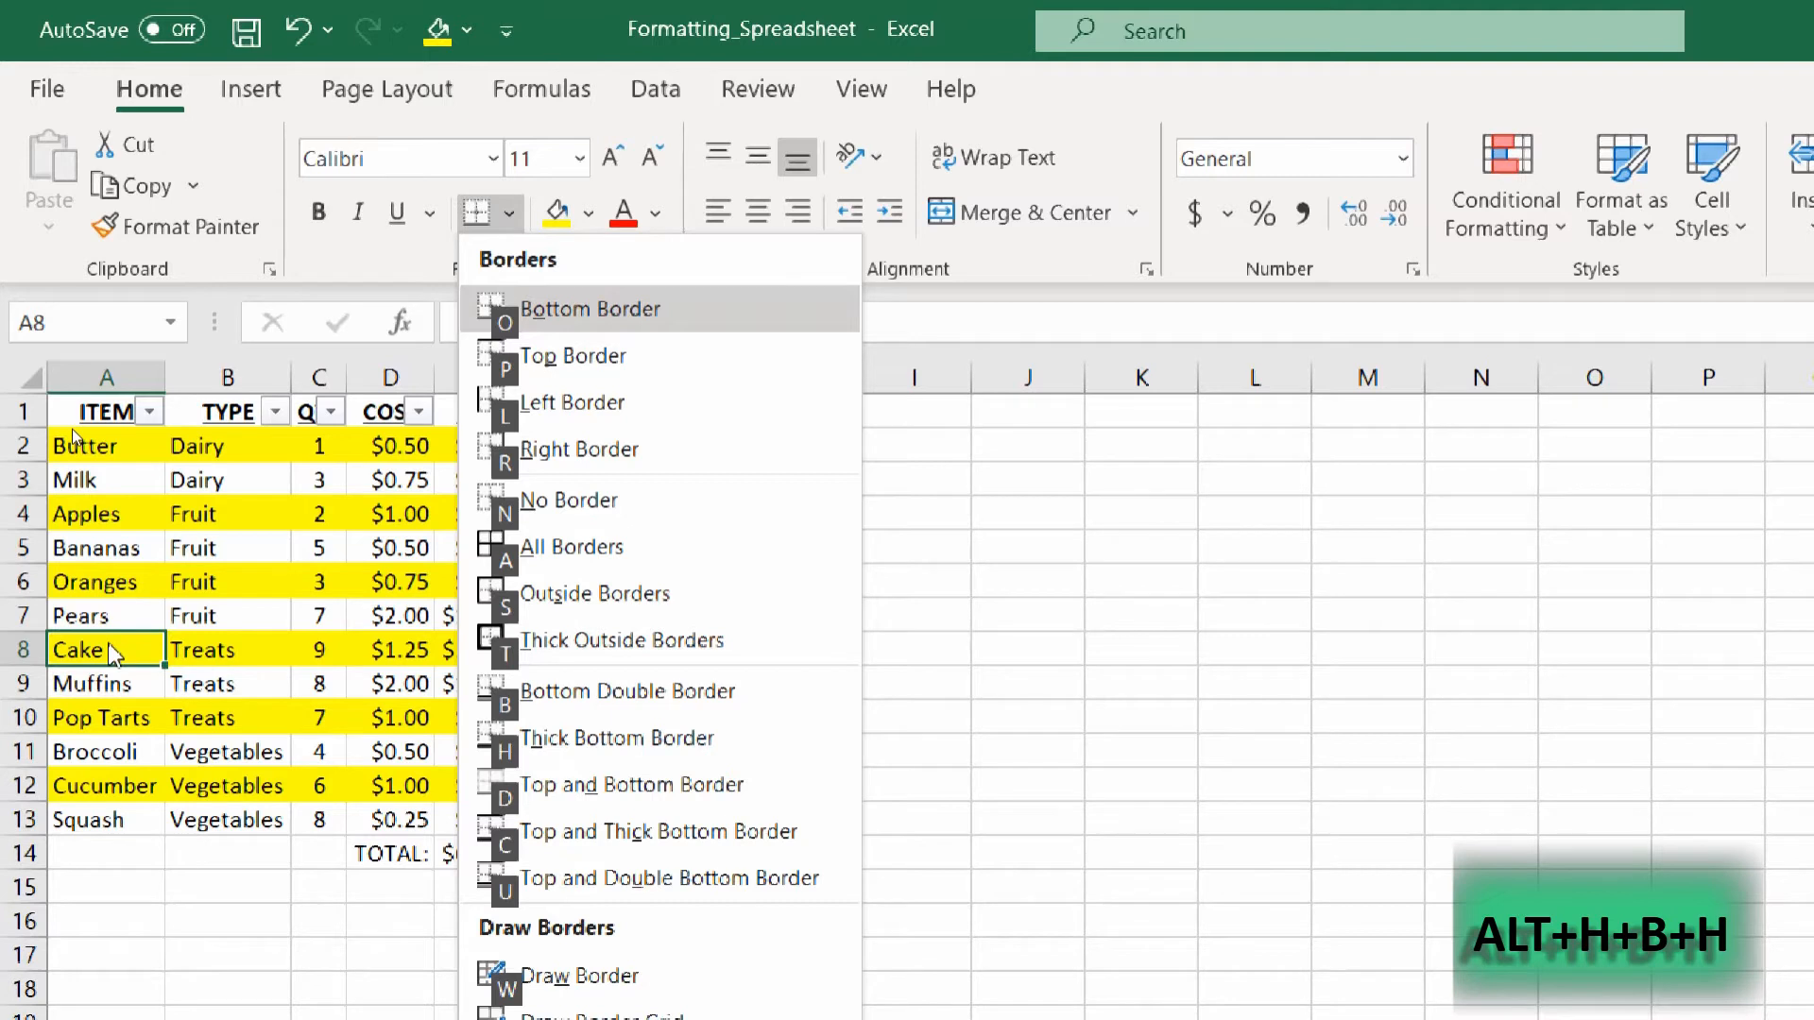
pyautogui.press('h')
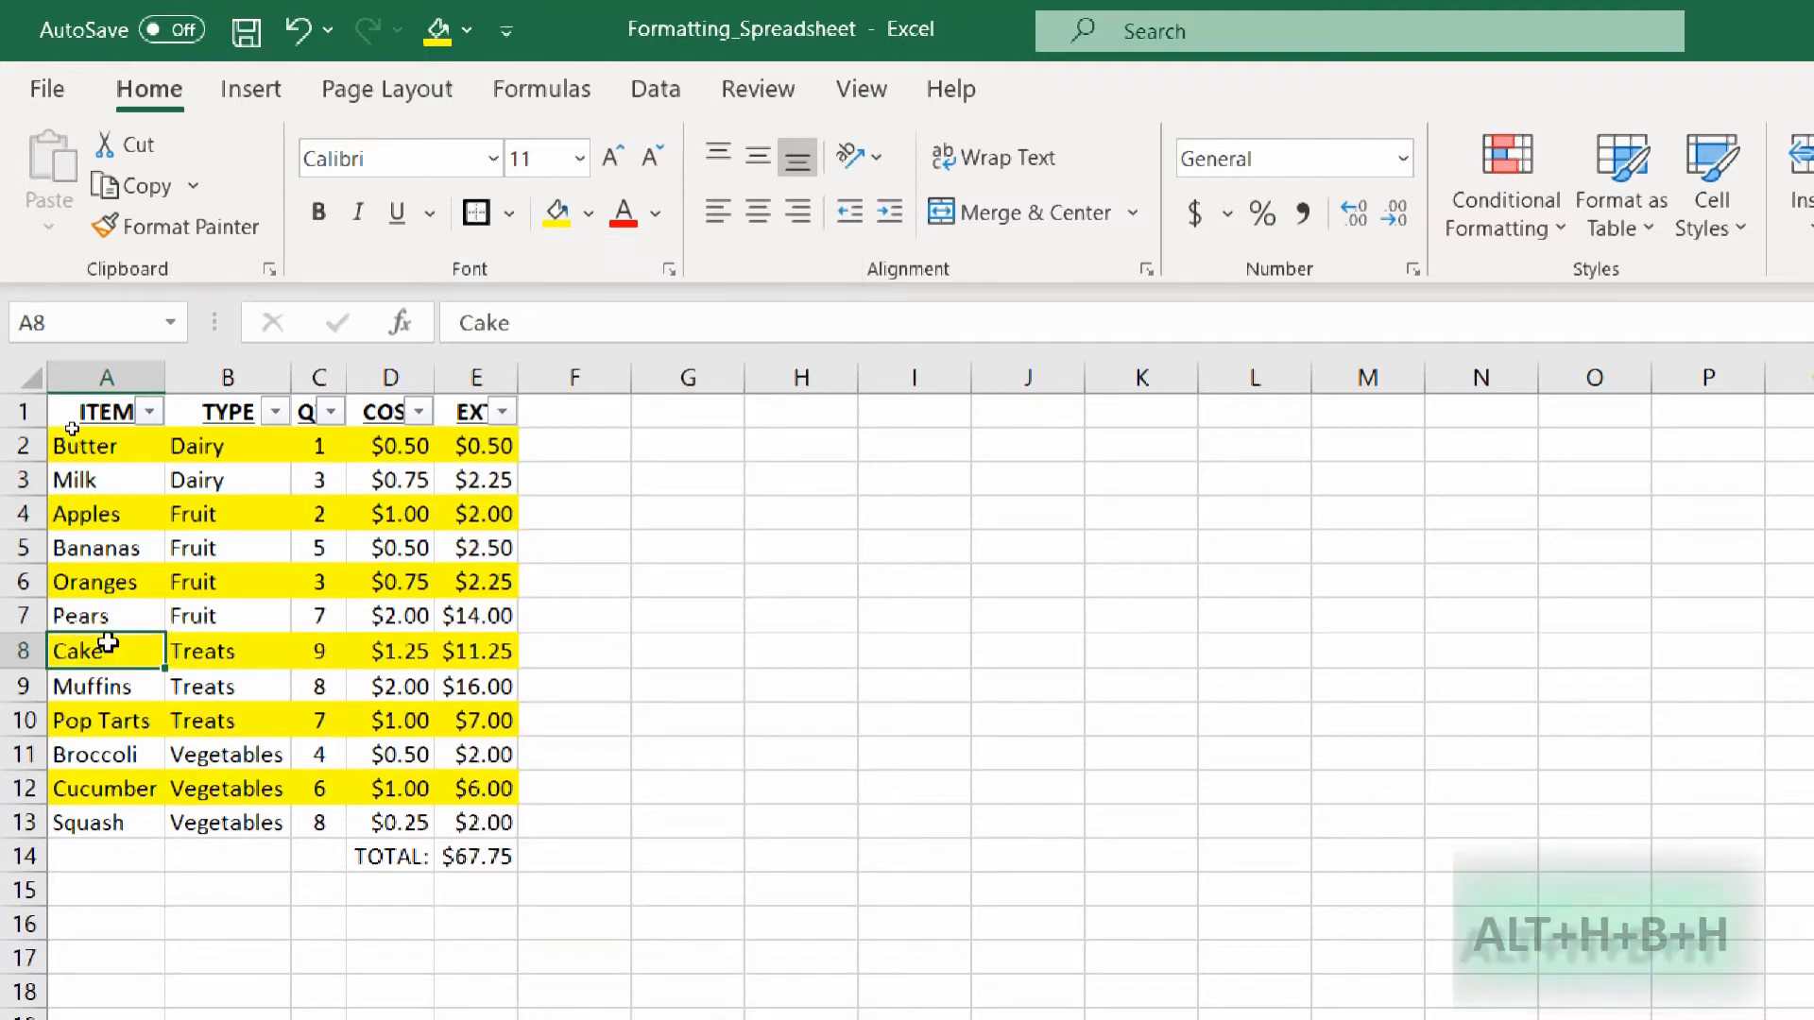
pyautogui.click(184, 619)
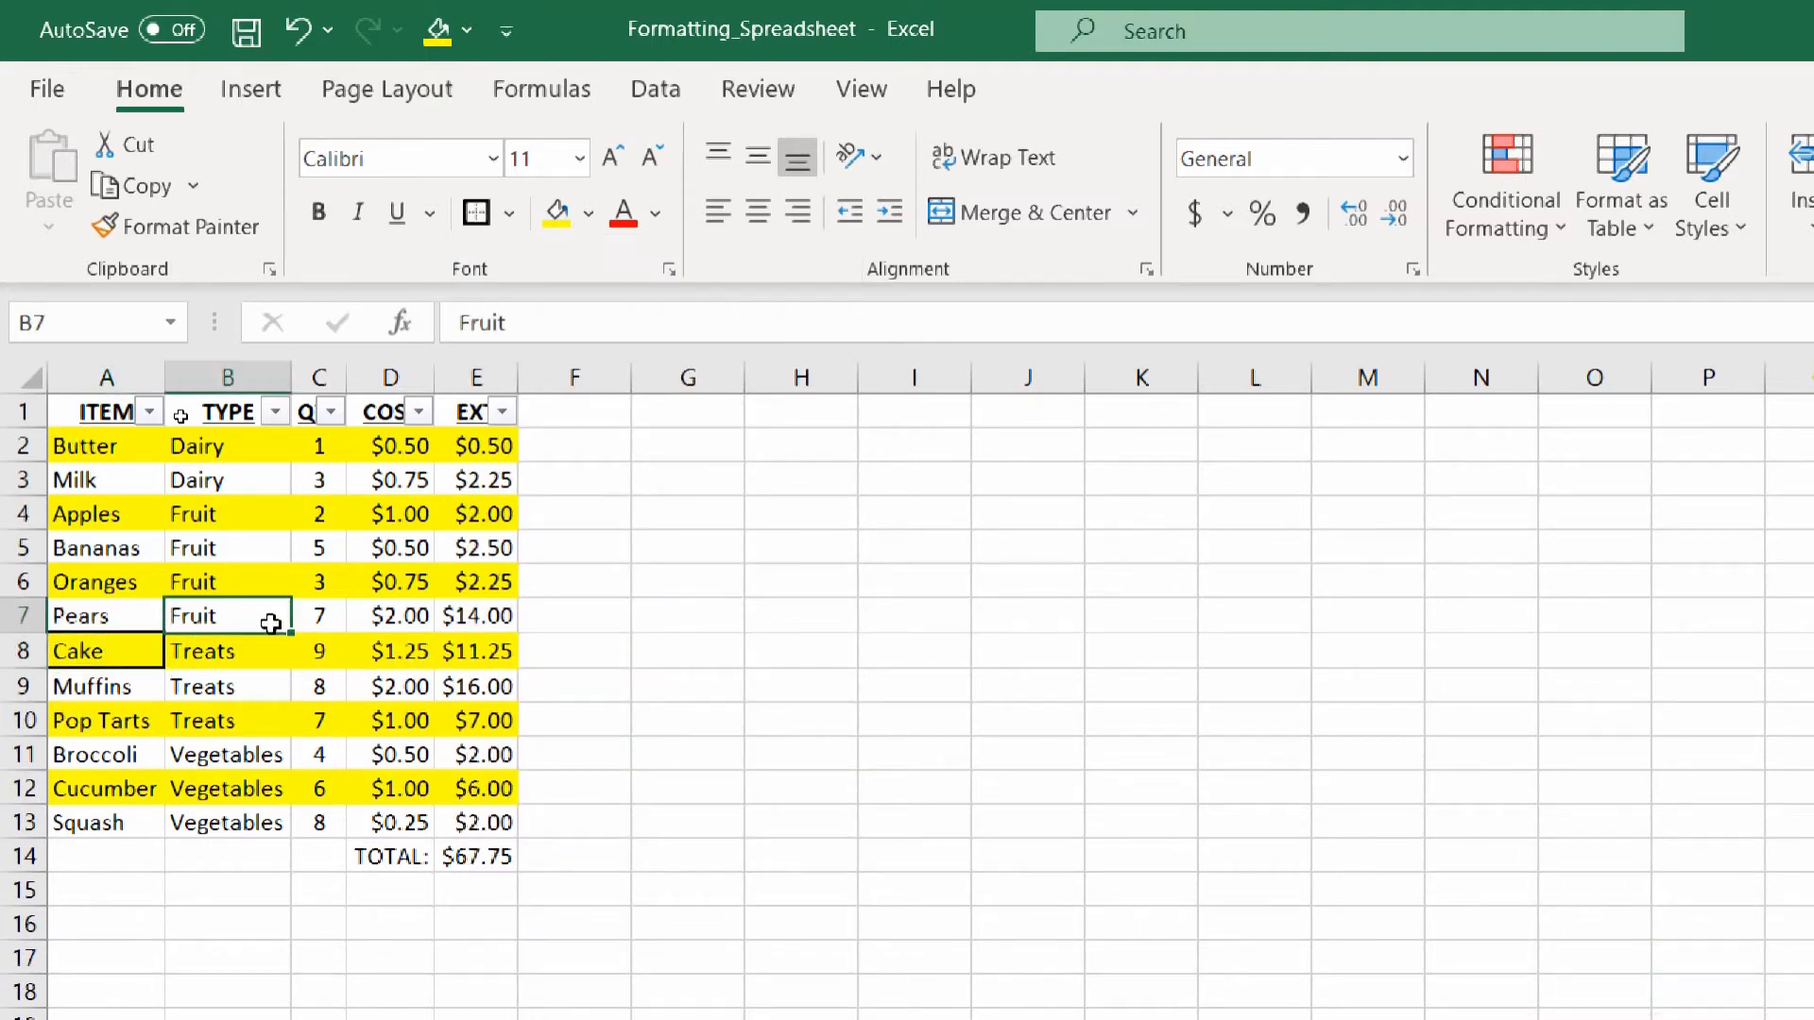
pyautogui.hotkey('ctrl', 'z')
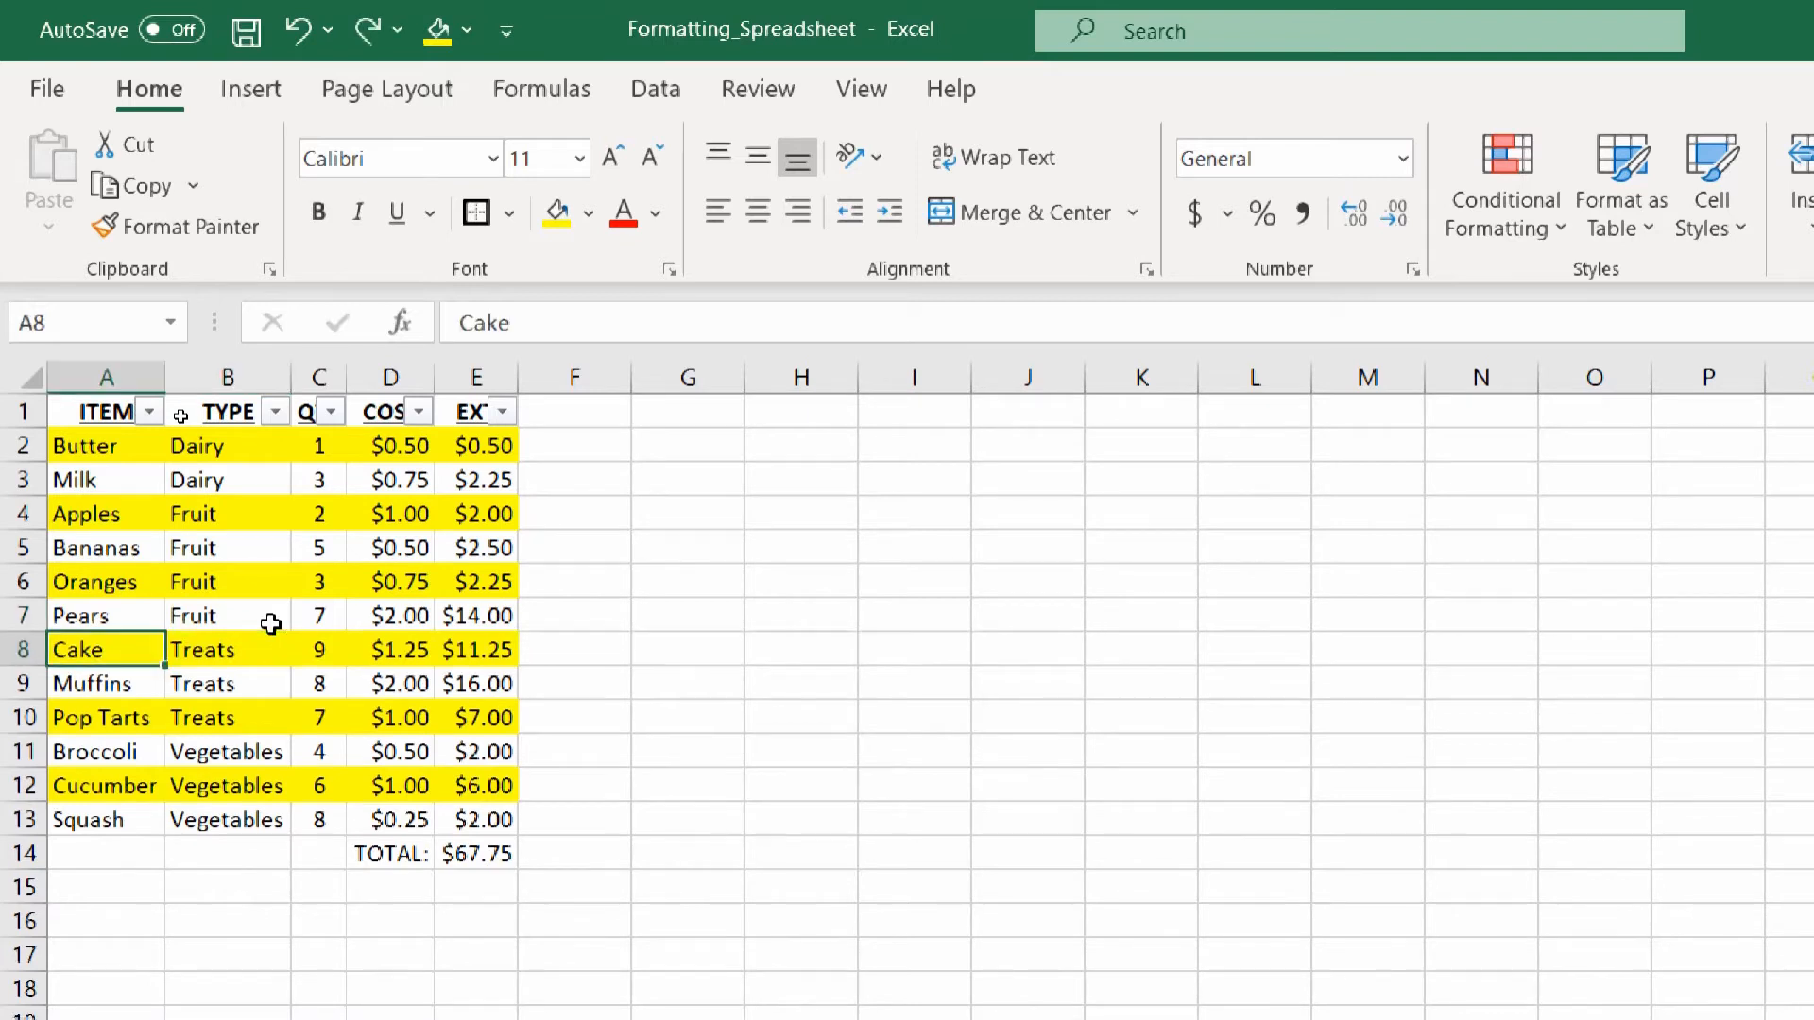
# Step: Select the Treats cell, B8, and bring up the data commands
pyautogui.click(204, 647)
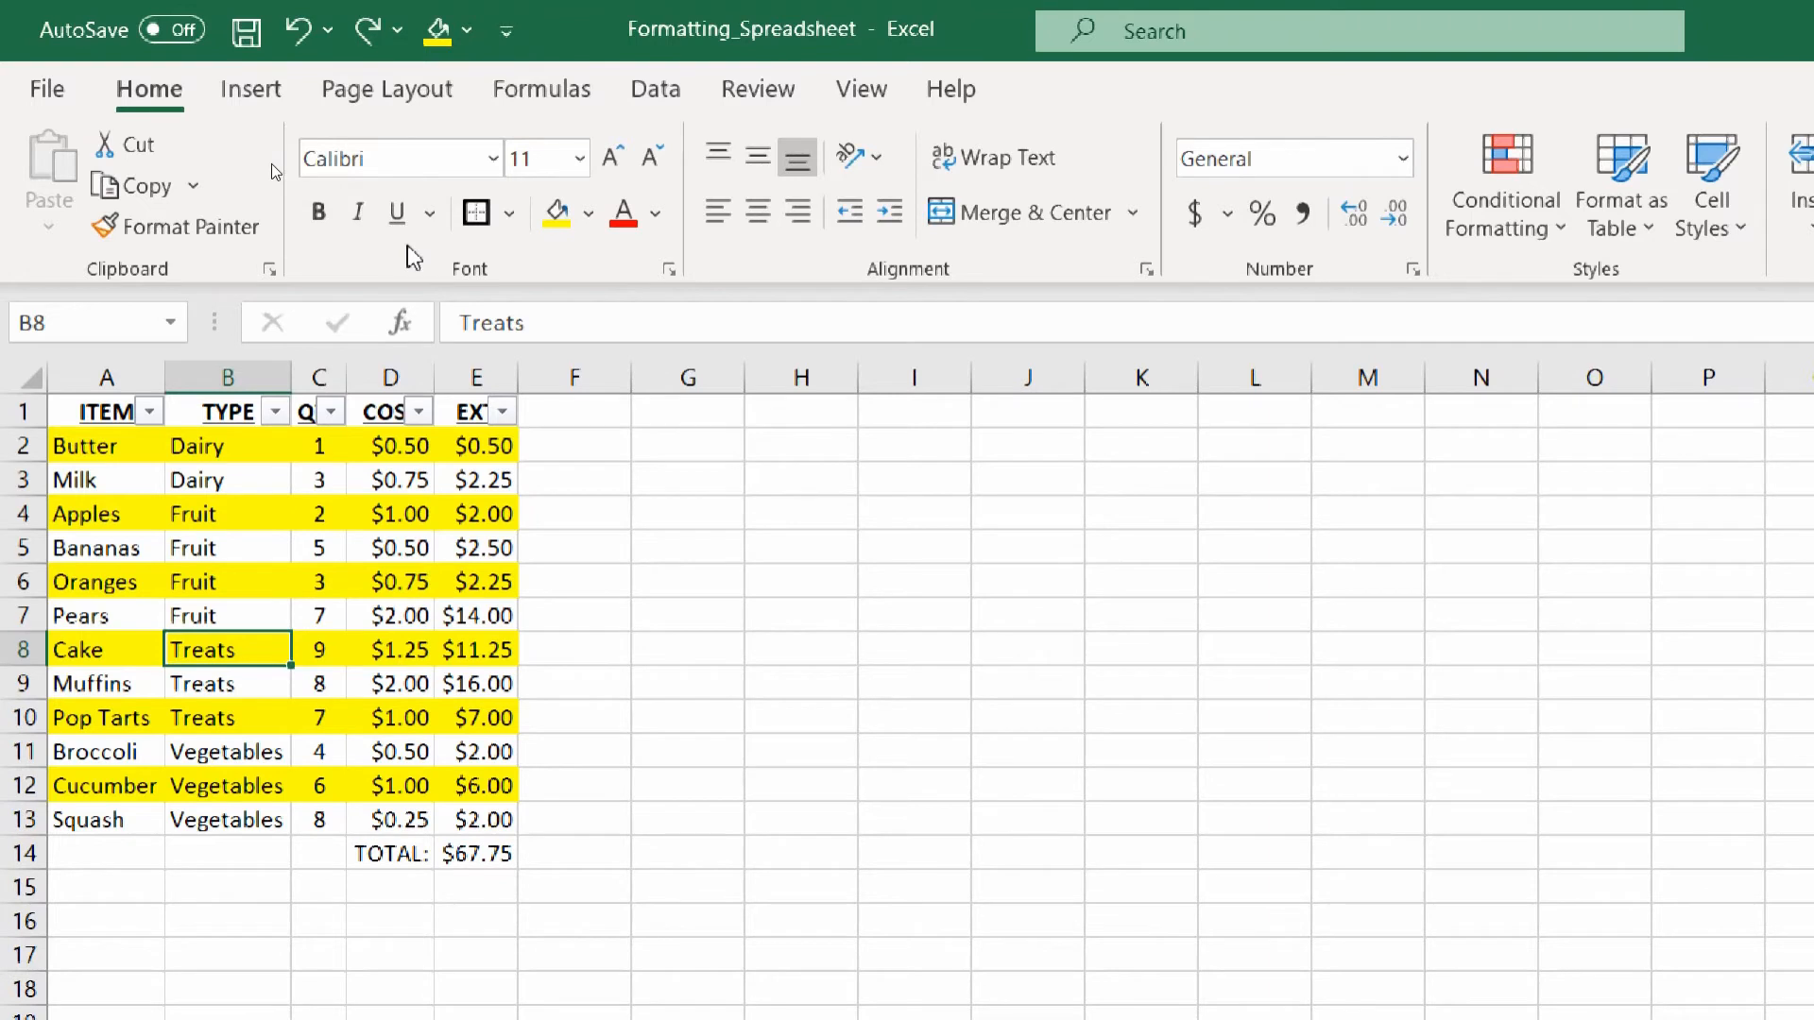
pyautogui.press('alt')
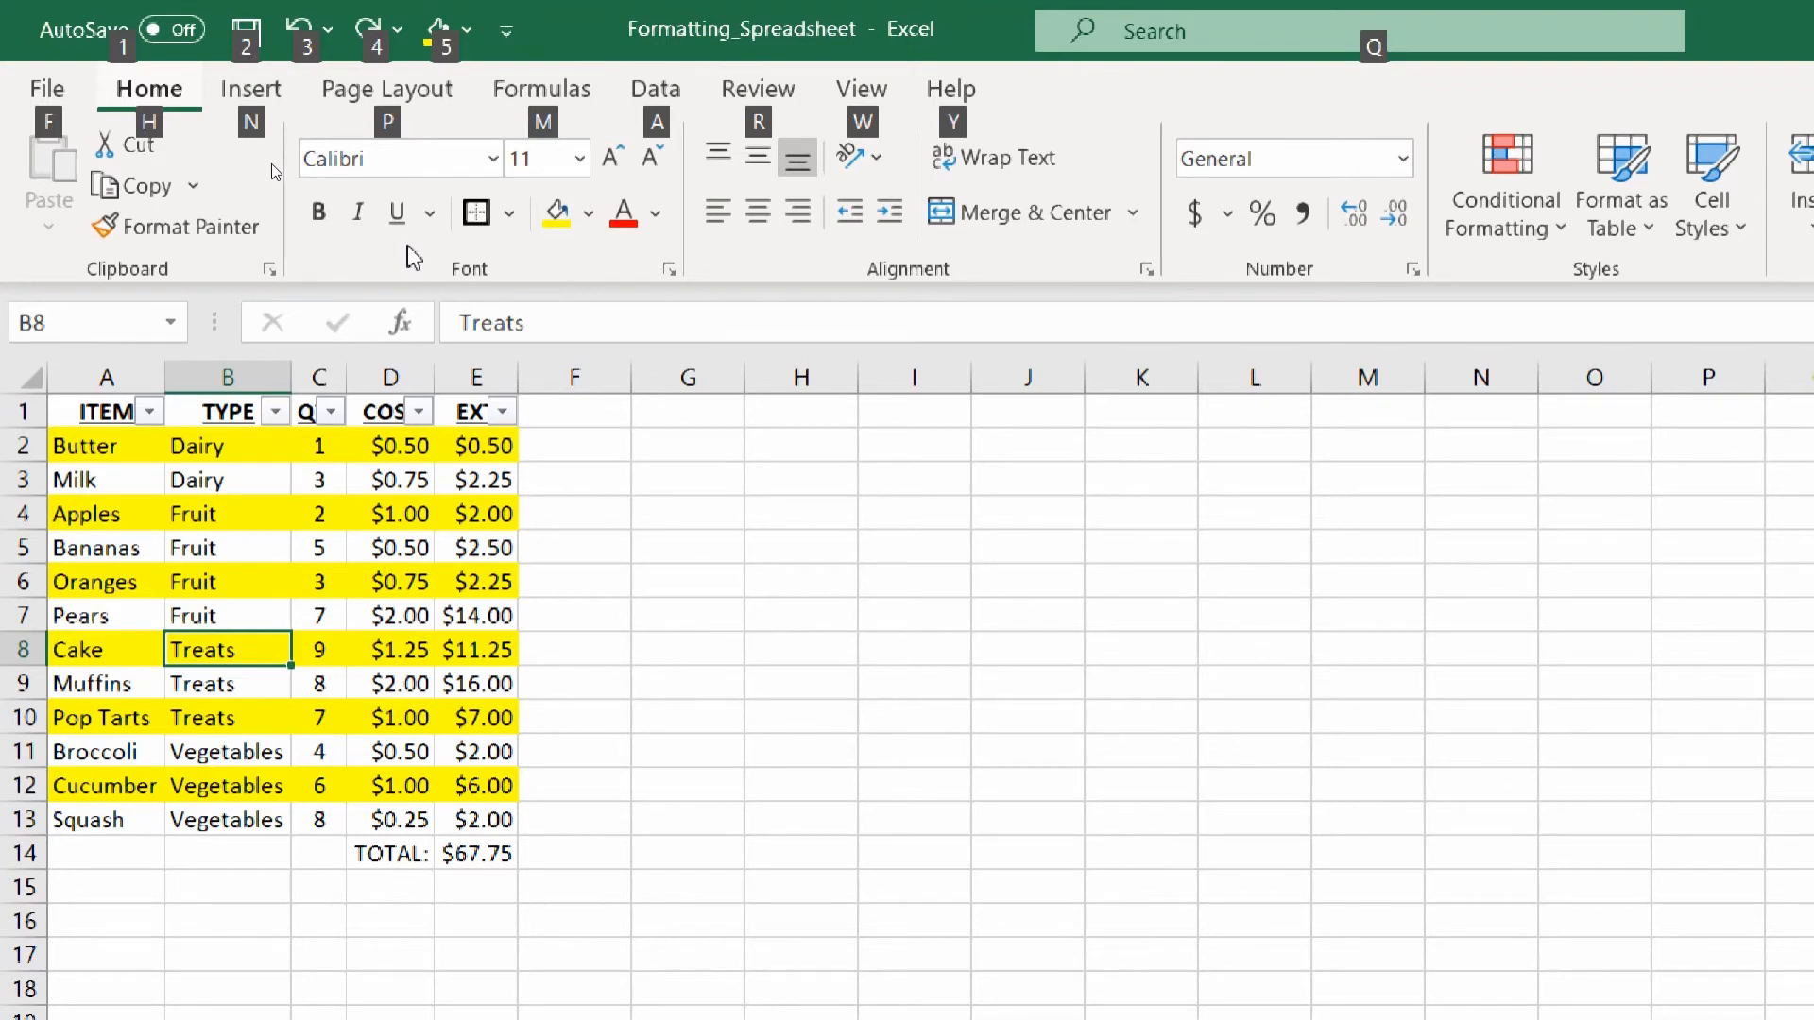
pyautogui.press('a')
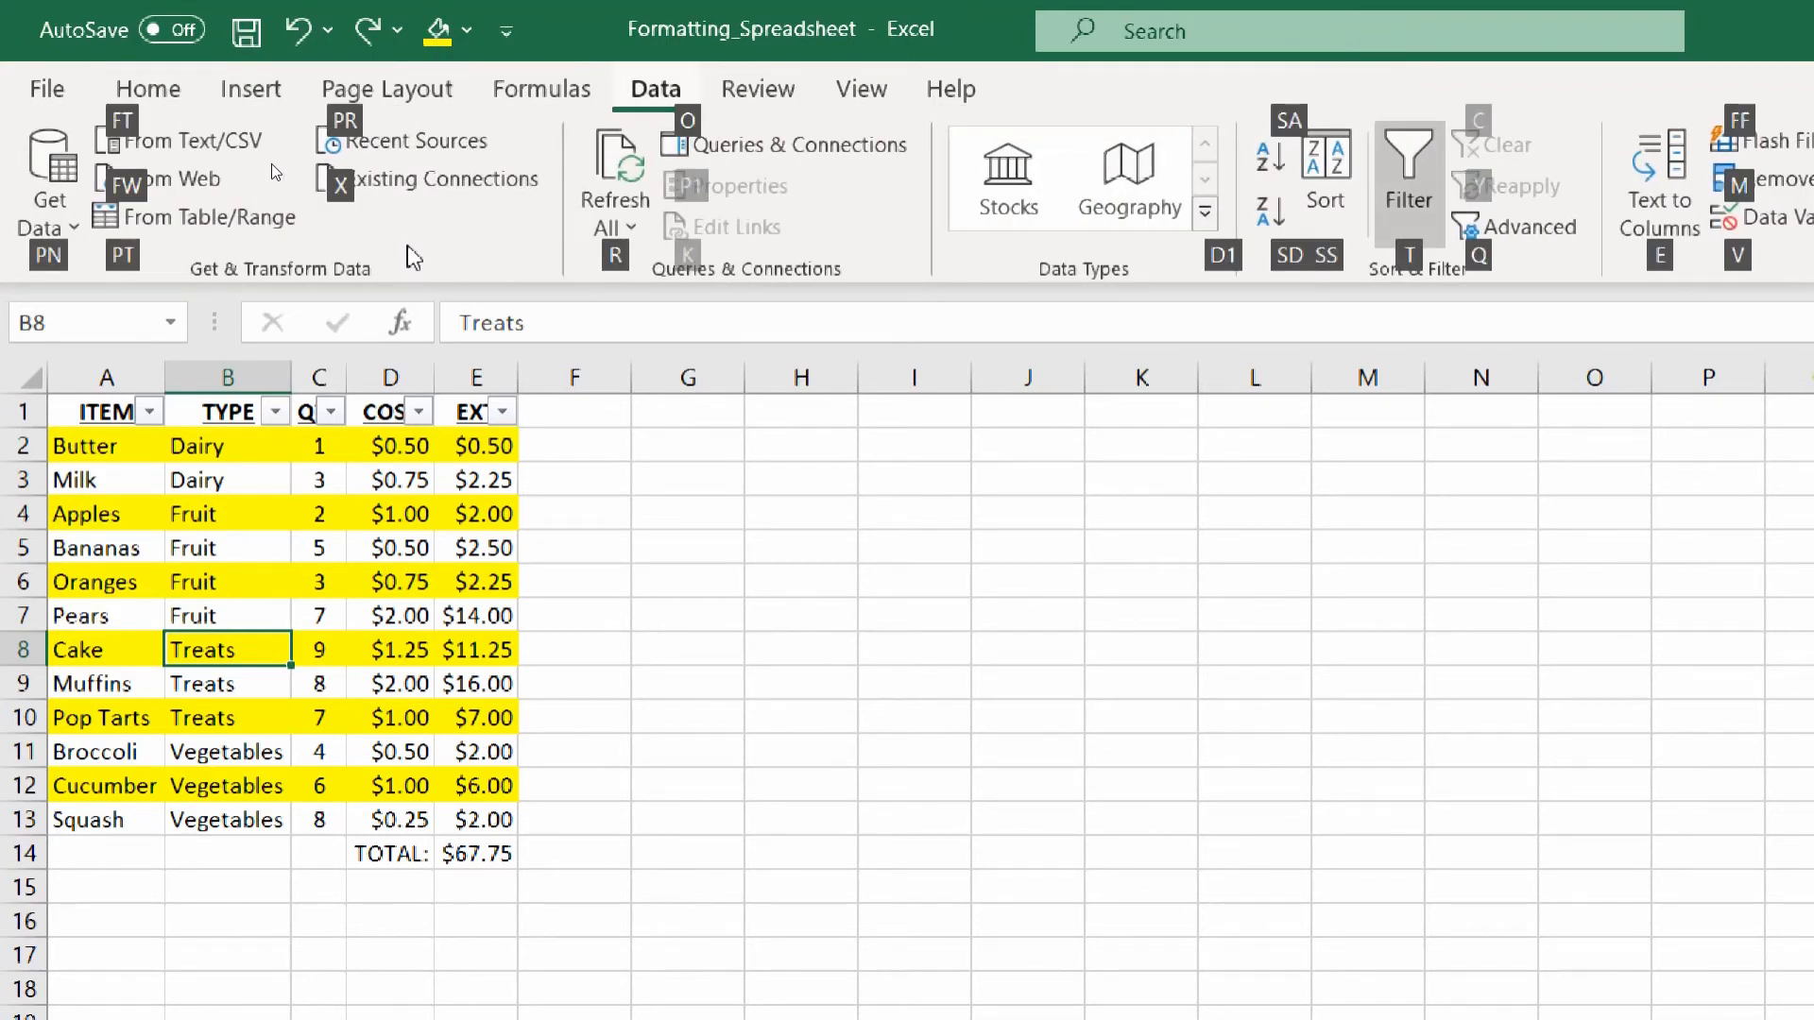